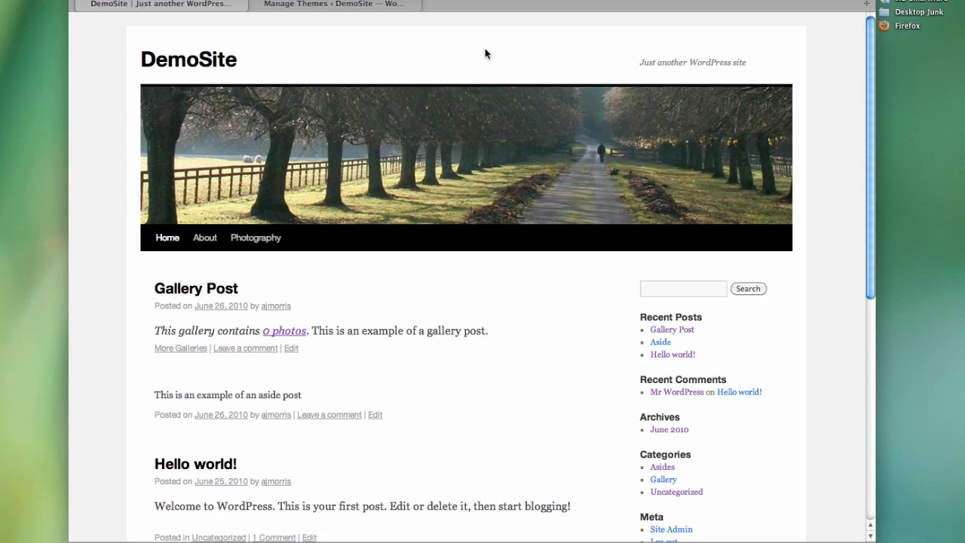
# Set the site's header to the default paint-blot image with the WordPress logo and save the change
pyautogui.click(371, 3)
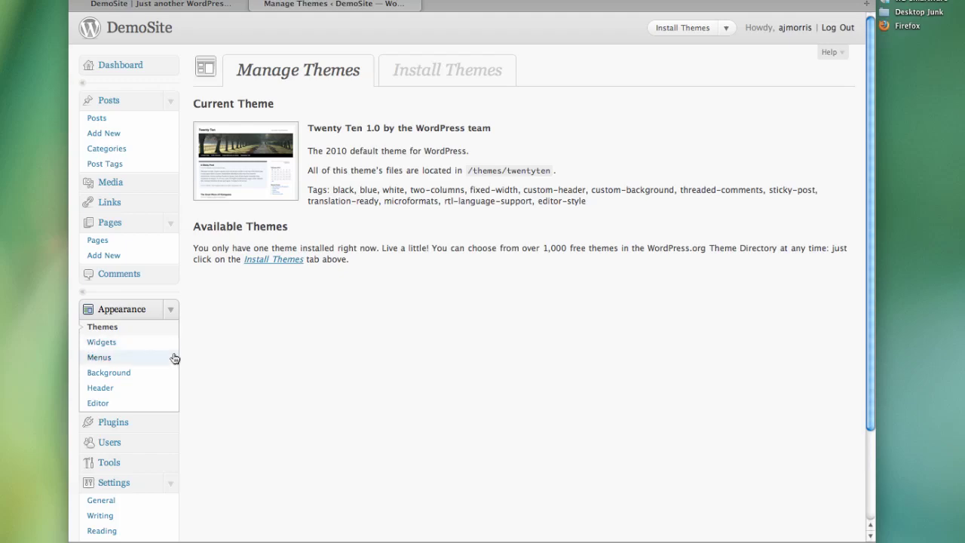
pyautogui.click(107, 389)
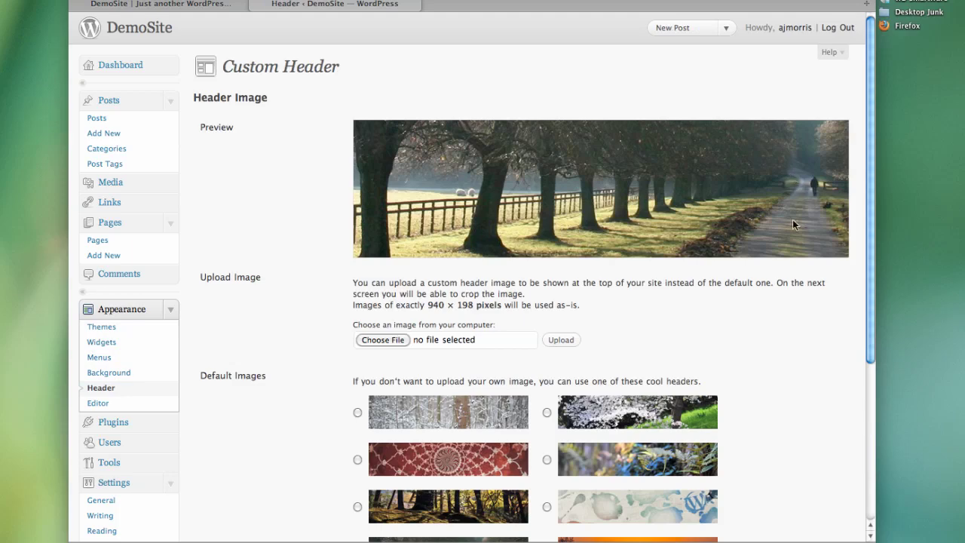
pyautogui.click(201, 5)
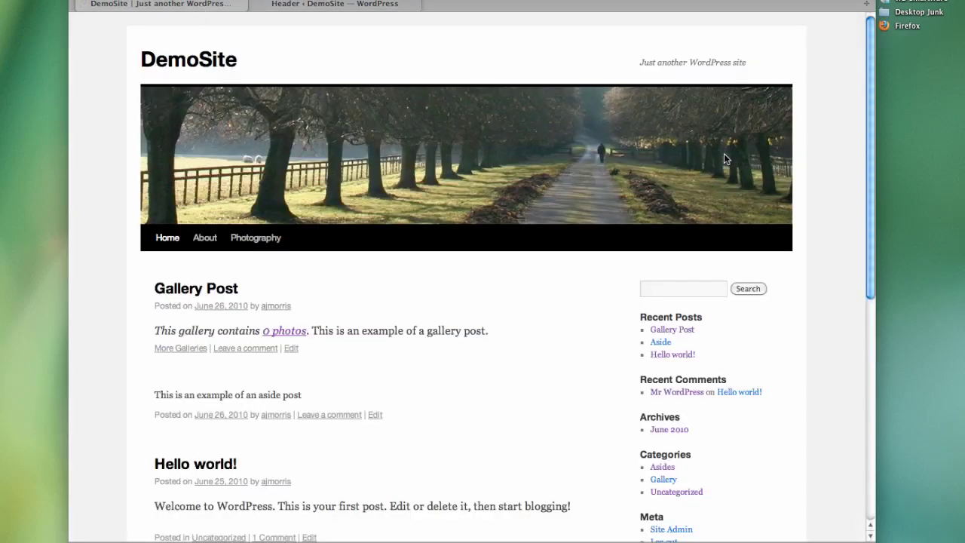
pyautogui.click(338, 7)
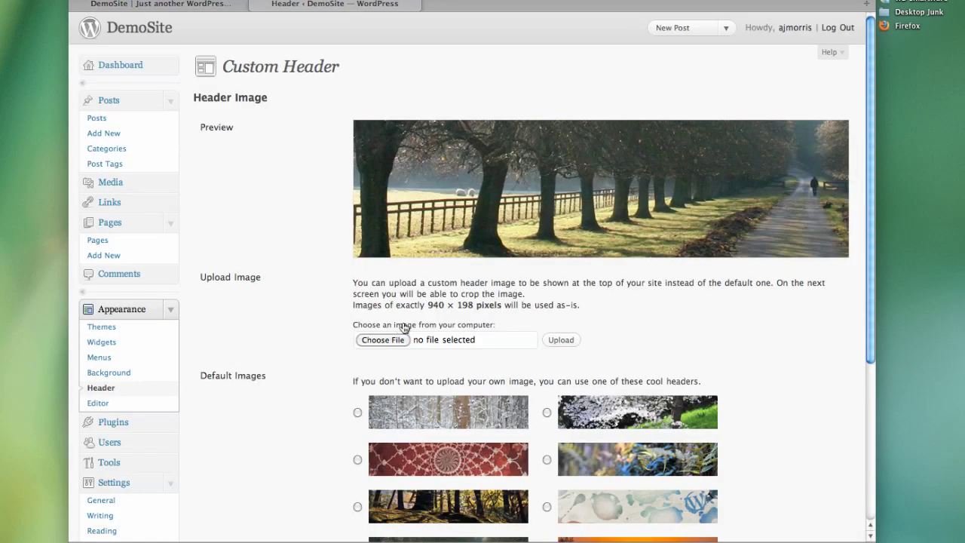
pyautogui.scroll(-5, 336, 313)
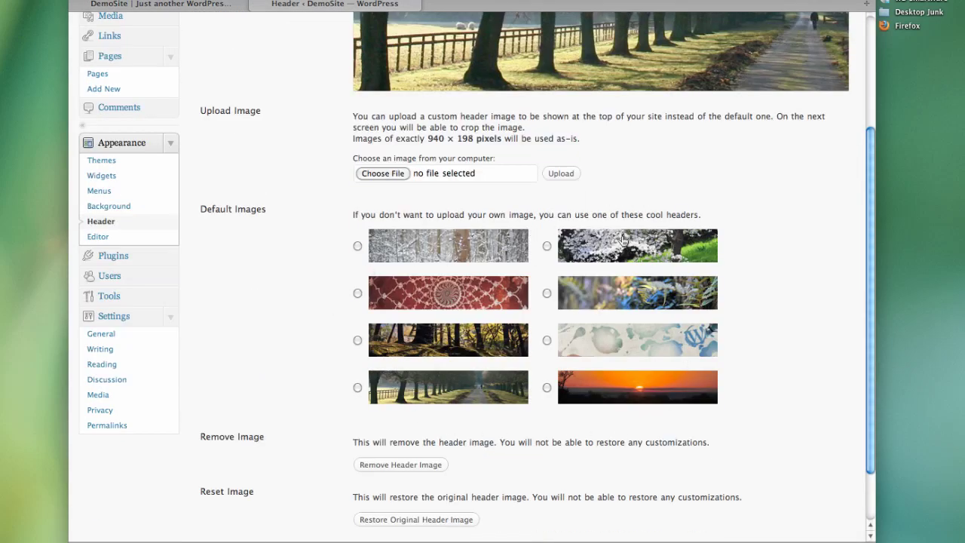
pyautogui.click(547, 341)
pyautogui.scroll(-2, 309, 362)
pyautogui.click(236, 483)
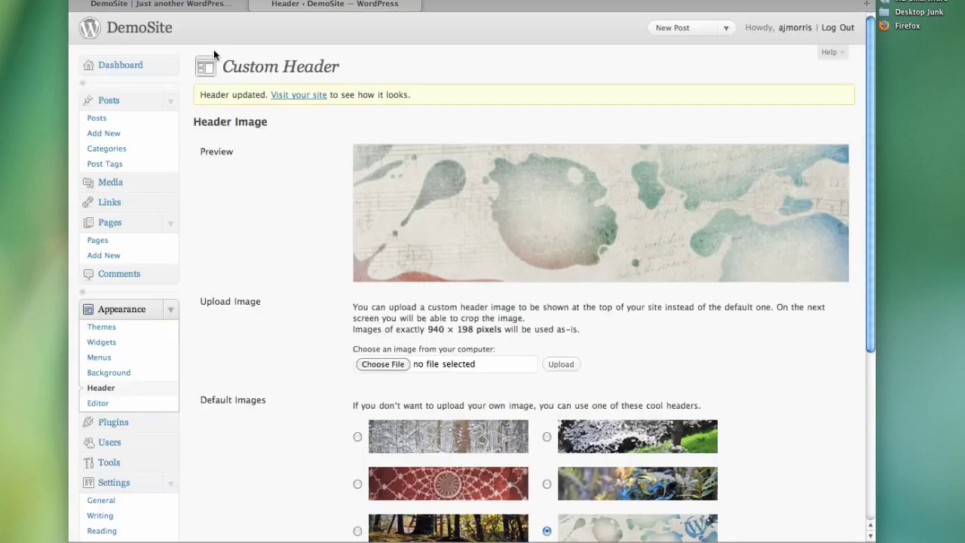
# Reload the live DemoSite home page to check its header, and compare it with the Custom Header settings
pyautogui.click(230, 3)
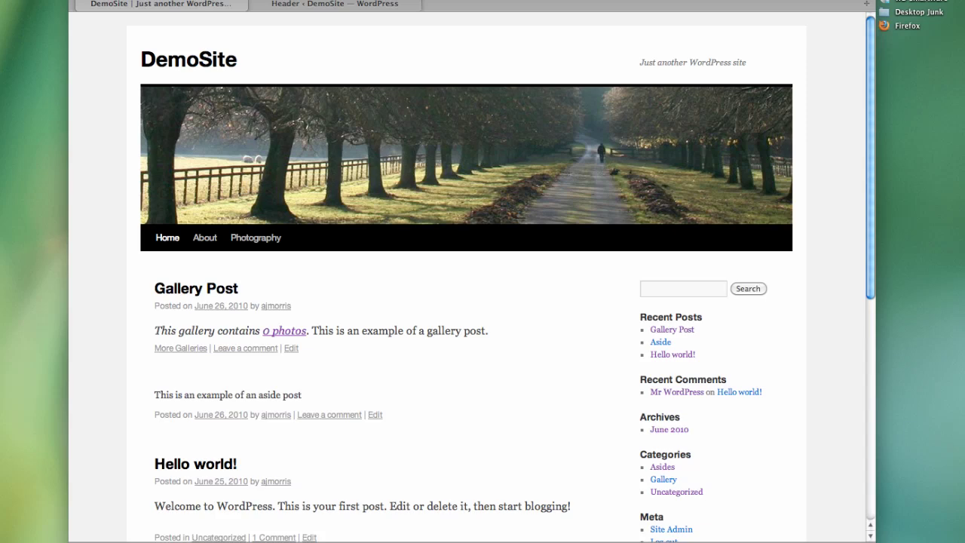
pyautogui.press('super+r')
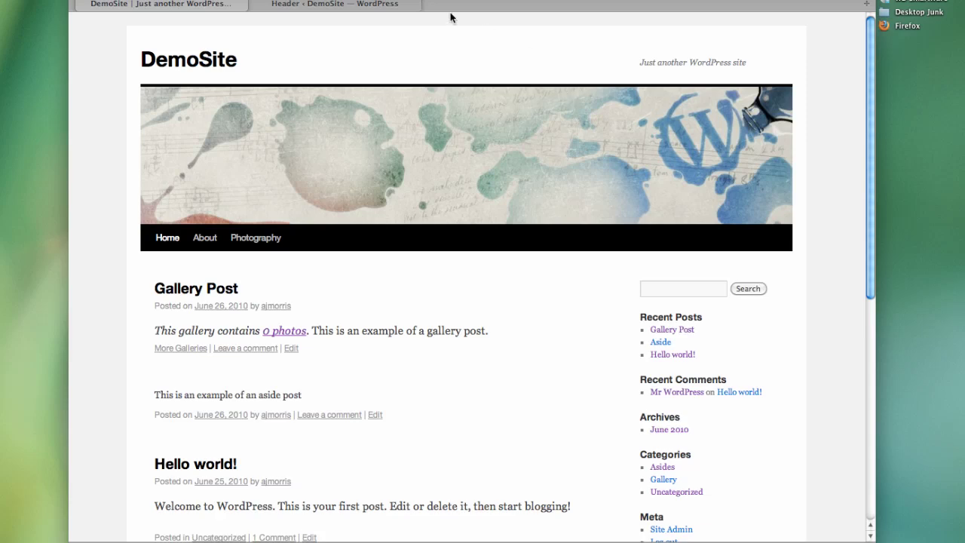
pyautogui.click(411, 9)
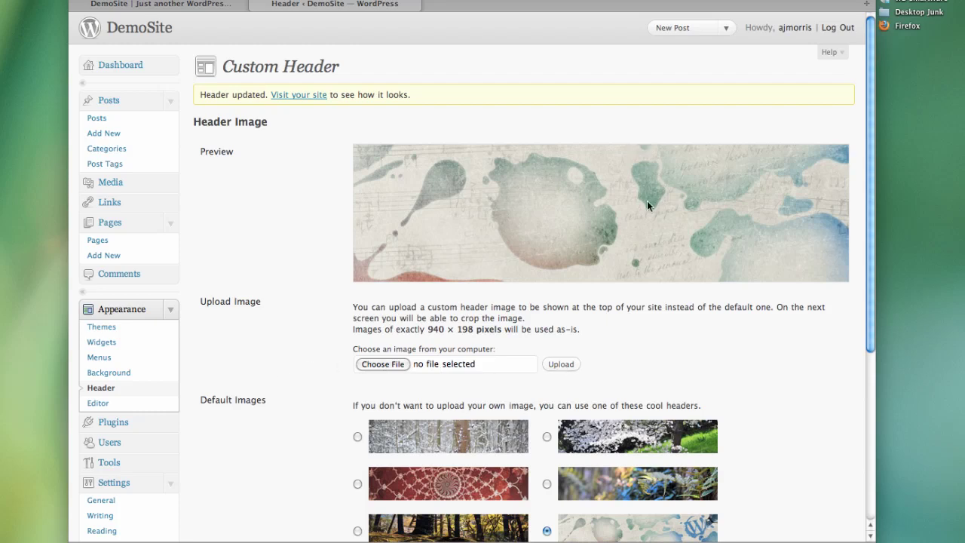
pyautogui.scroll(-3, 647, 201)
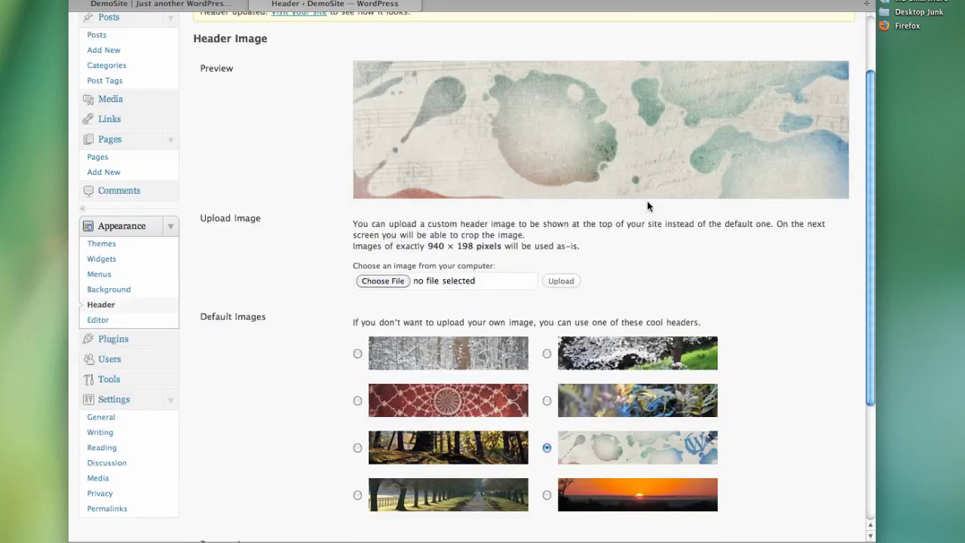
pyautogui.hotkey('ctrl', 'shift', 'Tab')
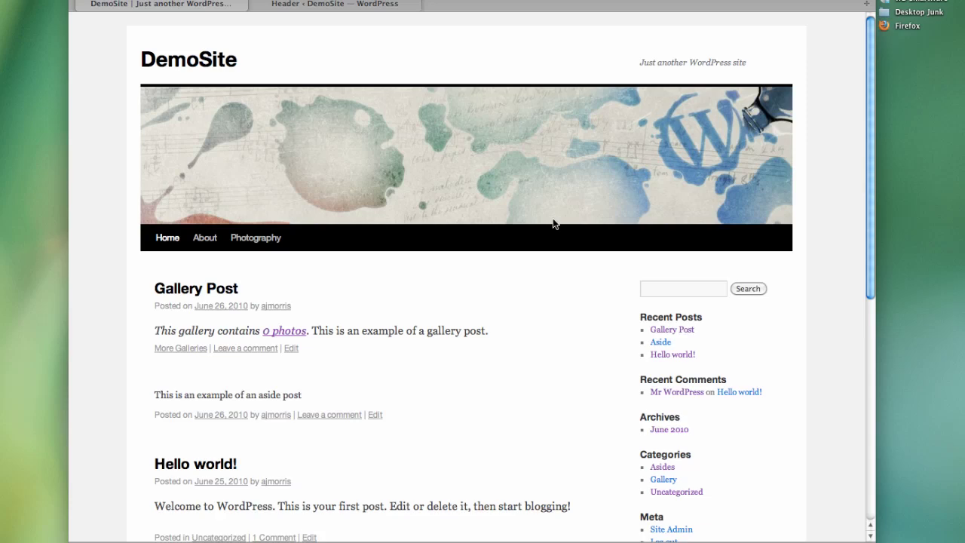
pyautogui.hotkey('ctrl', 'Tab')
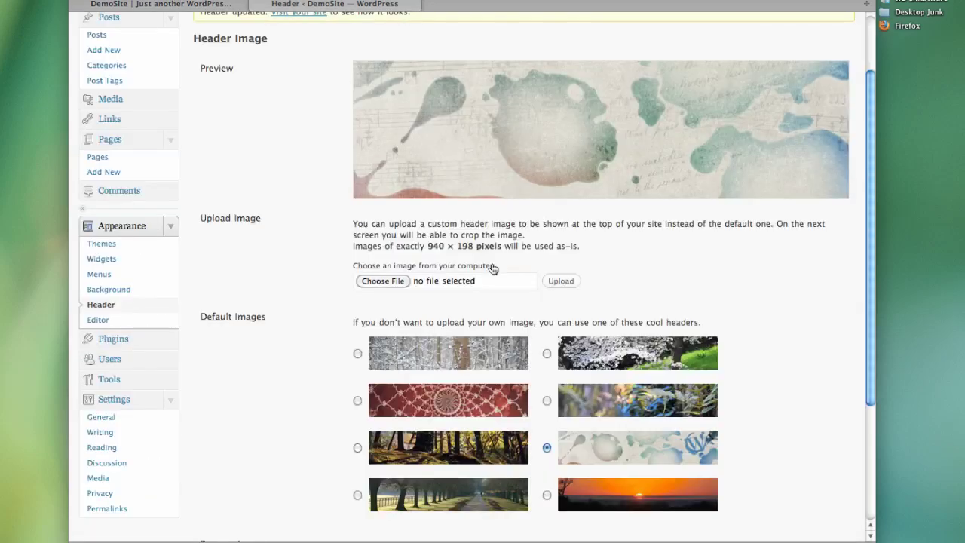
# Open the custom background settings and pick the golden yellow #d9a130 as the background color
pyautogui.click(133, 290)
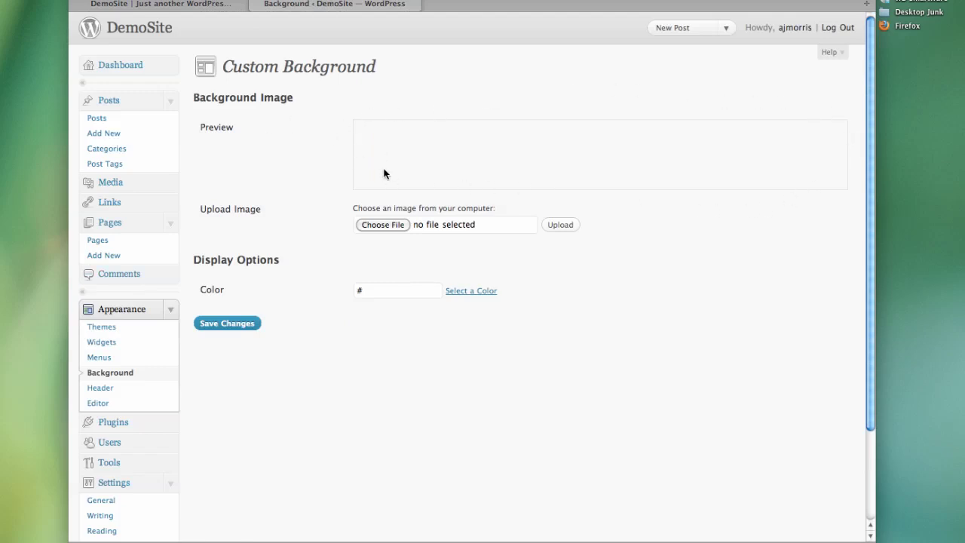
pyautogui.click(172, 6)
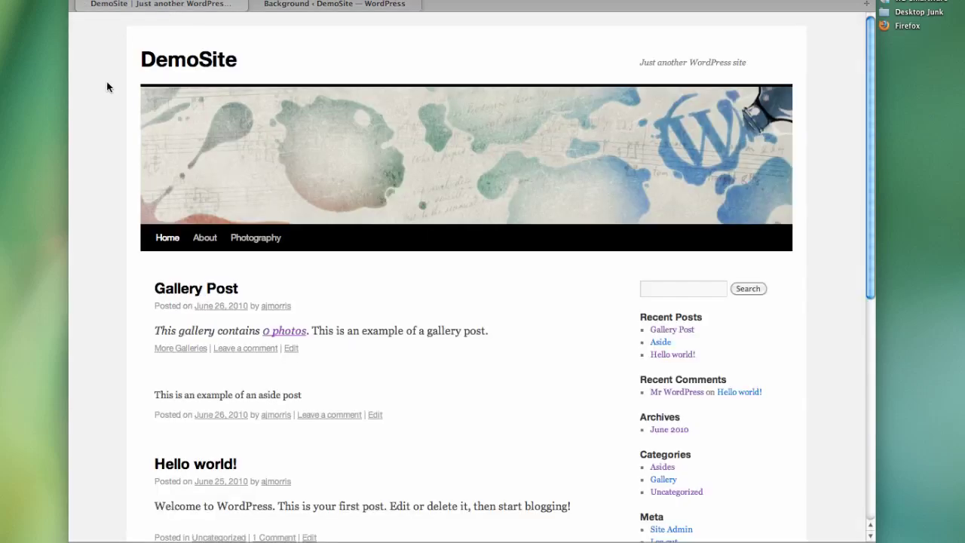
pyautogui.click(300, 6)
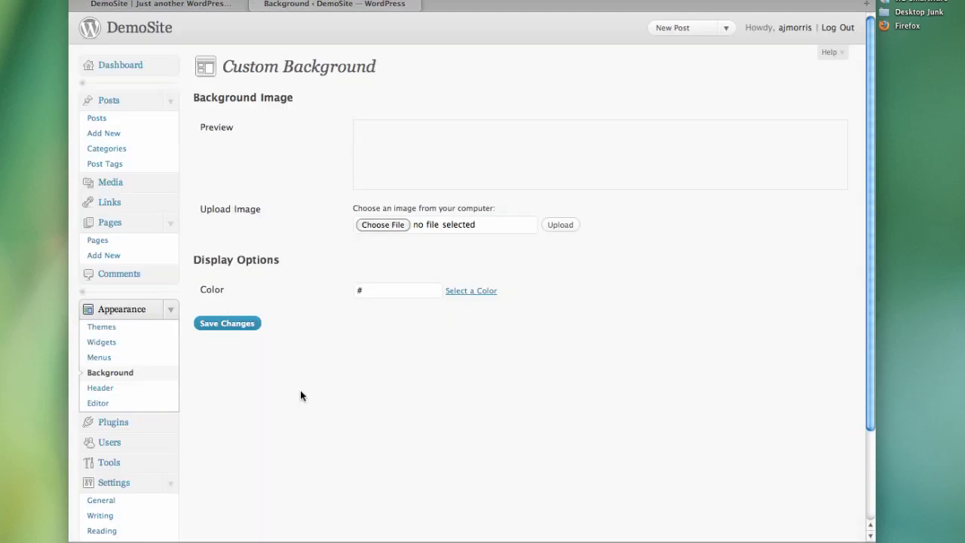
pyautogui.click(471, 294)
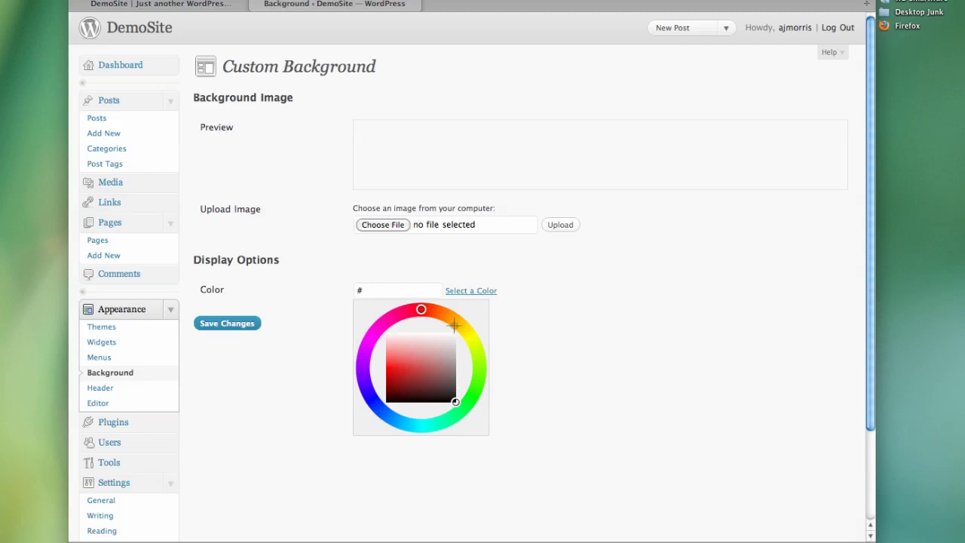
pyautogui.moveTo(438, 315); pyautogui.dragTo(458, 323)
pyautogui.click(434, 390)
pyautogui.moveTo(434, 390); pyautogui.dragTo(408, 366)
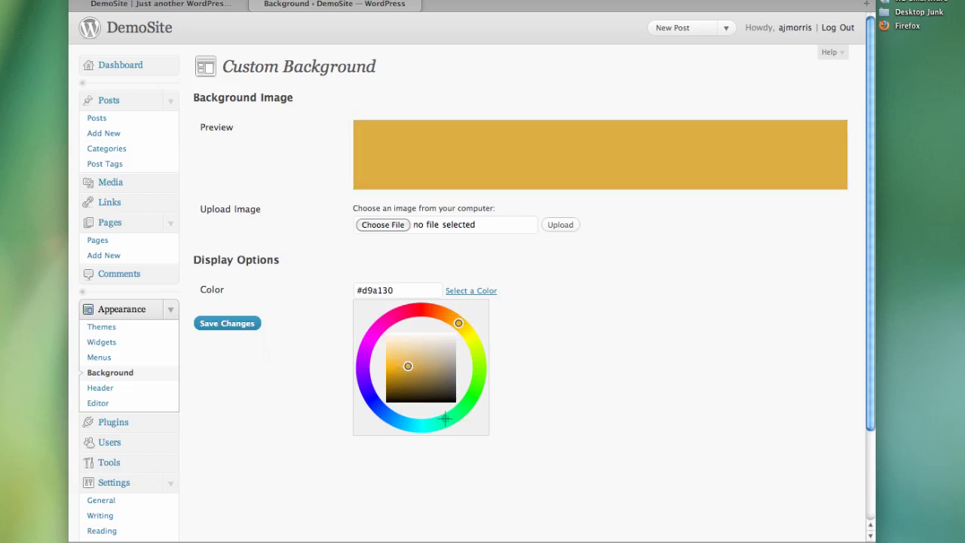
# Change the background color to the burnt orange #b23306, save it, and reload the live home page
pyautogui.click(177, 6)
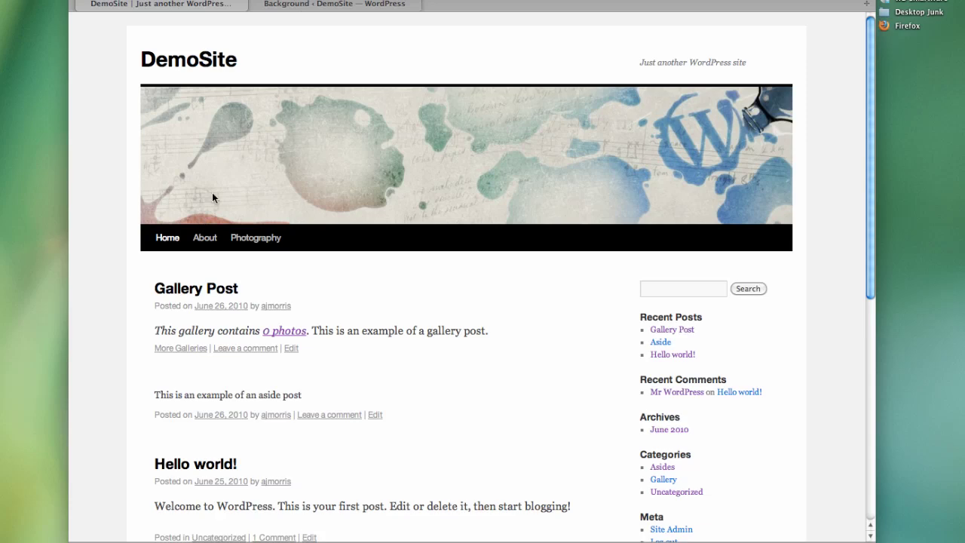
pyautogui.click(307, 5)
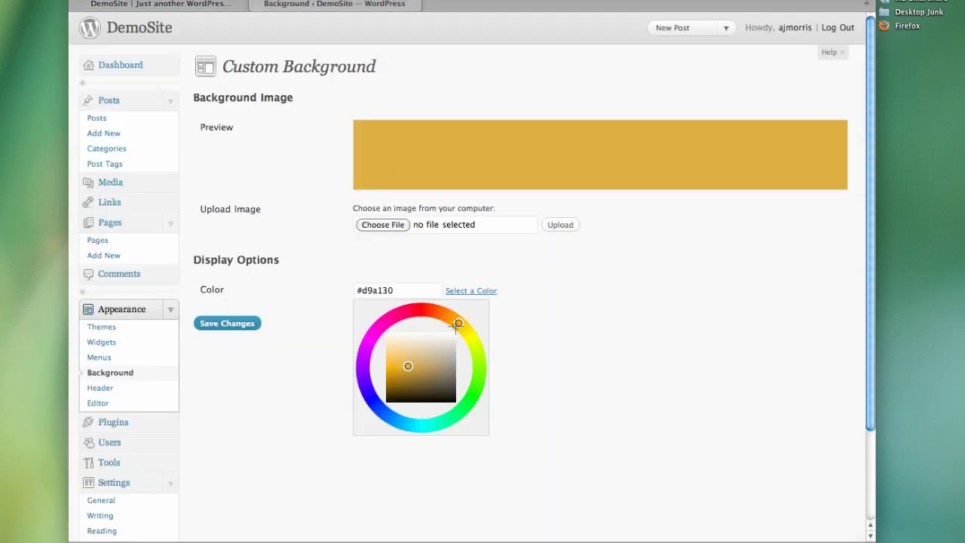
pyautogui.moveTo(458, 323); pyautogui.dragTo(437, 311)
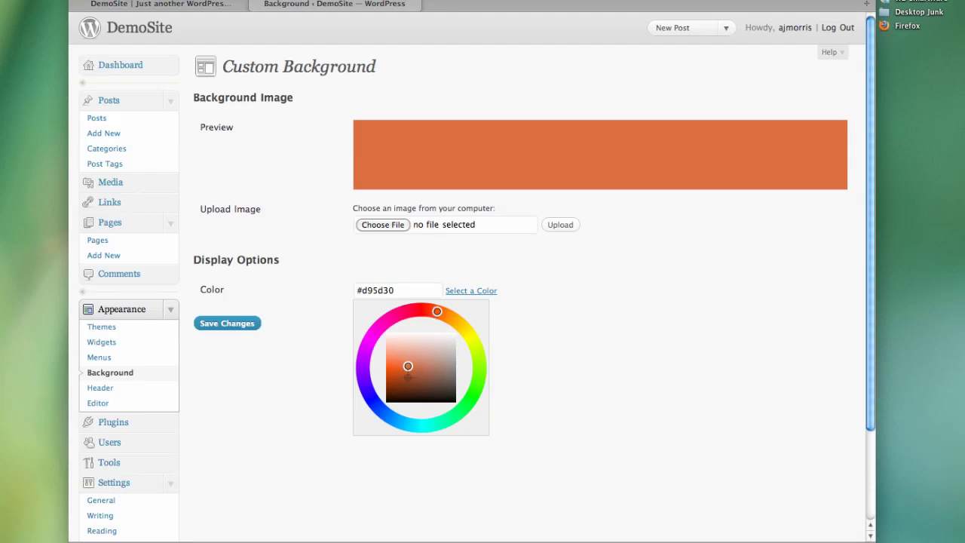
pyautogui.moveTo(408, 374); pyautogui.dragTo(390, 377)
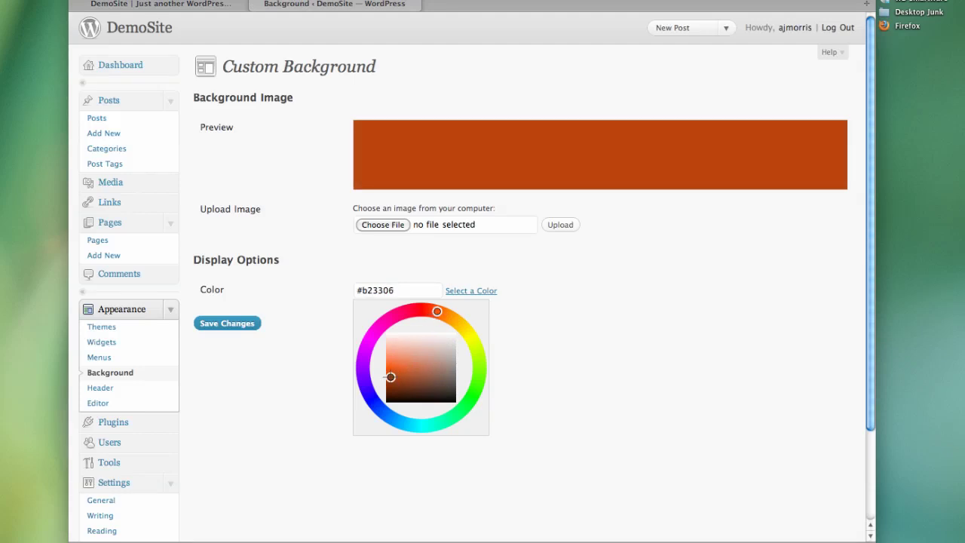
pyautogui.click(232, 326)
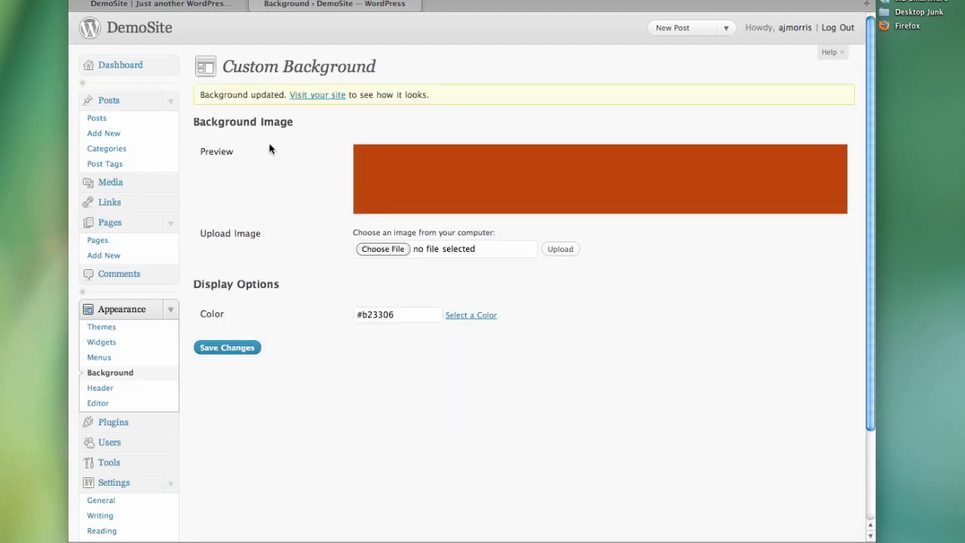
pyautogui.click(212, 6)
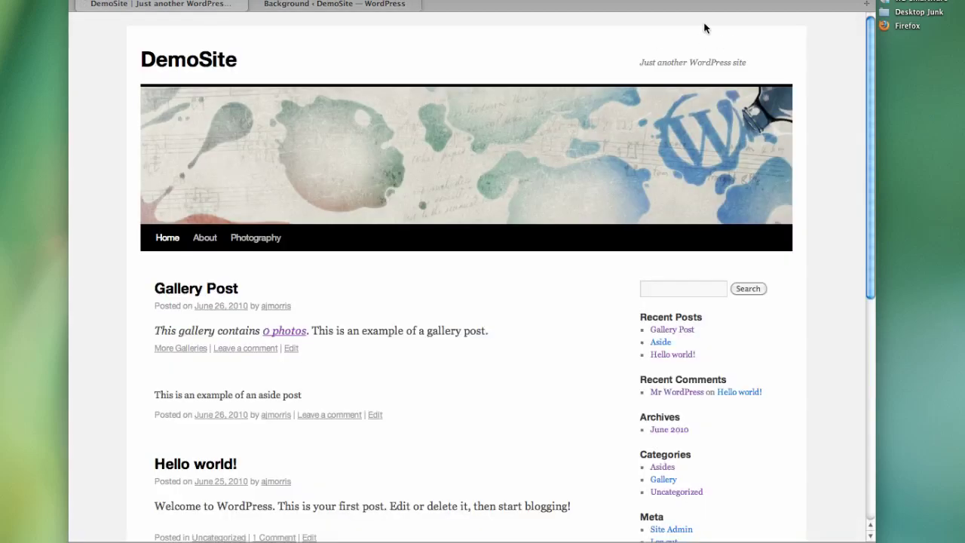
pyautogui.press('super+r')
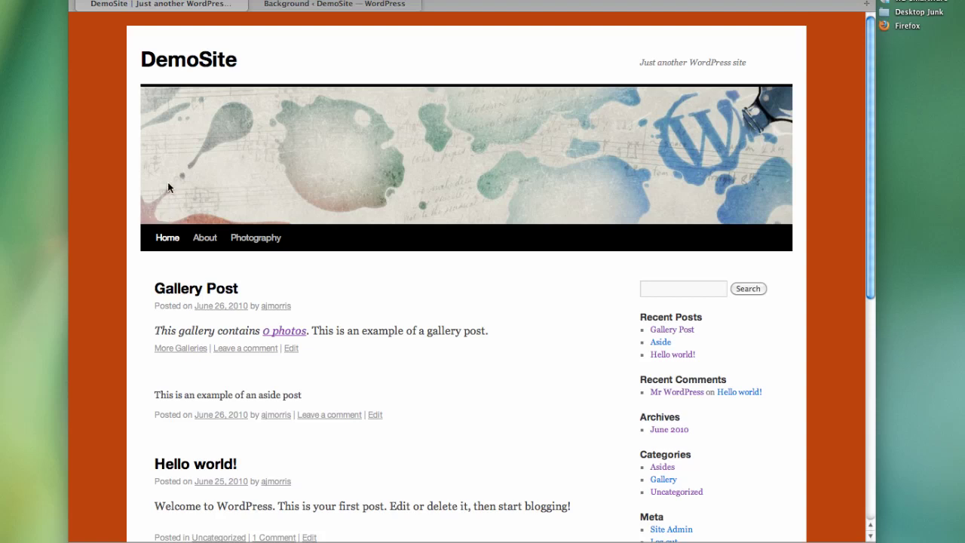
# Shift the background color's hue to reach #b26306, save it, and reload the live home page
pyautogui.click(343, 10)
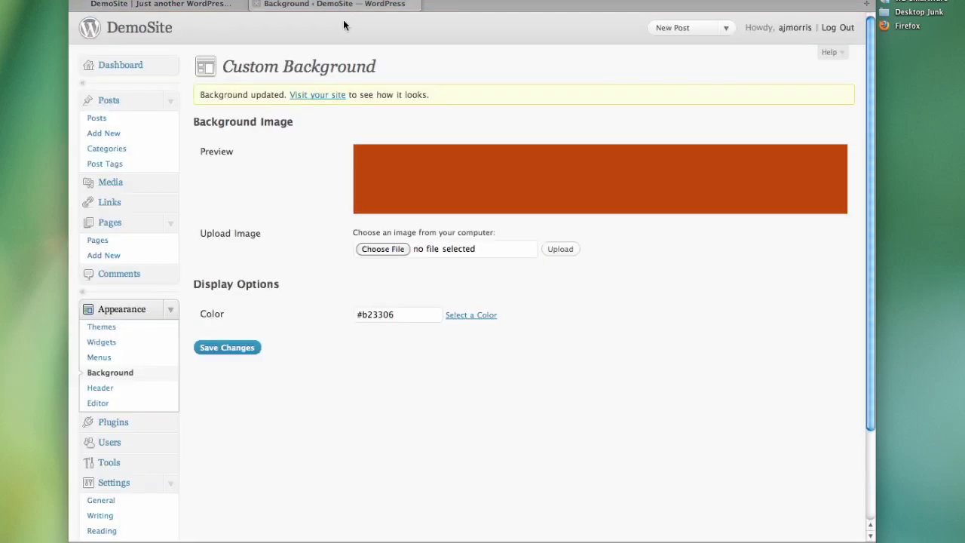
pyautogui.click(474, 317)
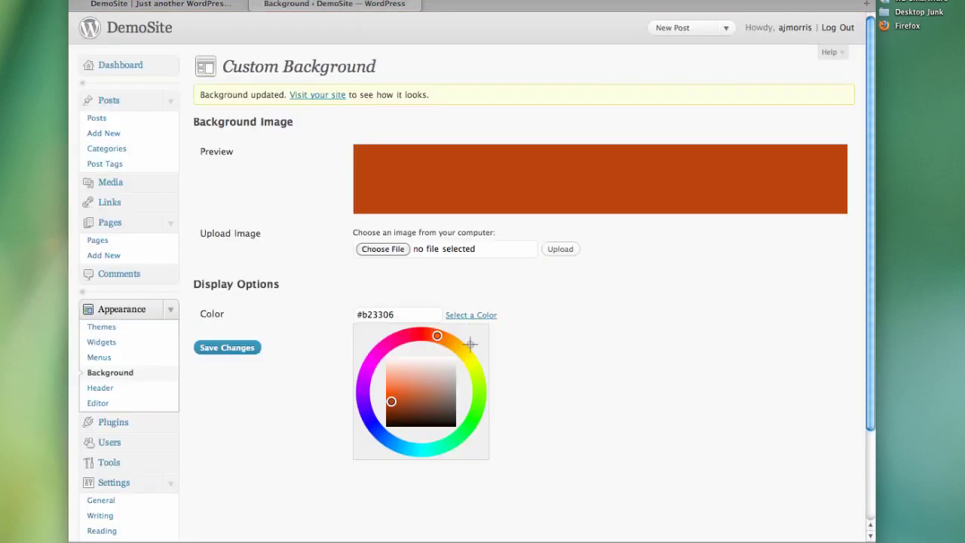
pyautogui.click(451, 343)
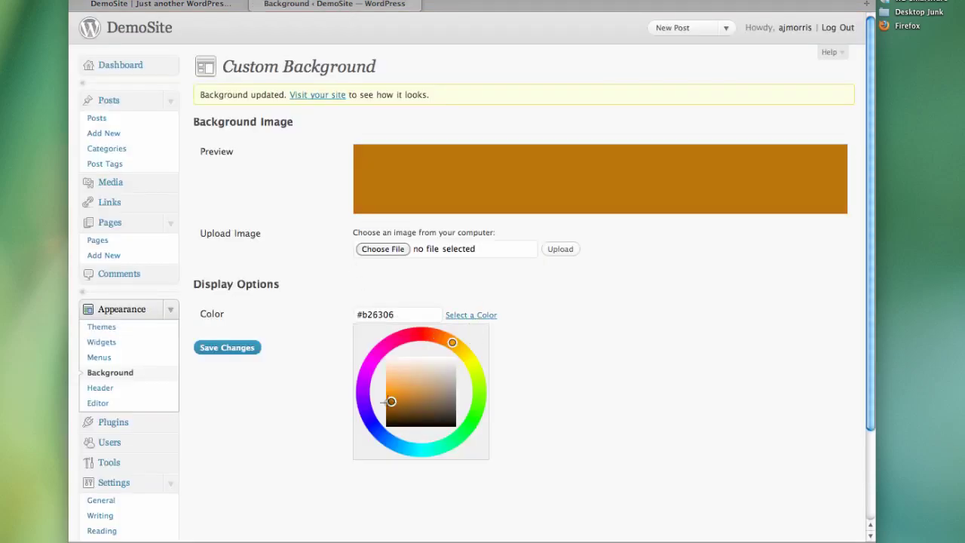
pyautogui.click(222, 348)
pyautogui.click(210, 8)
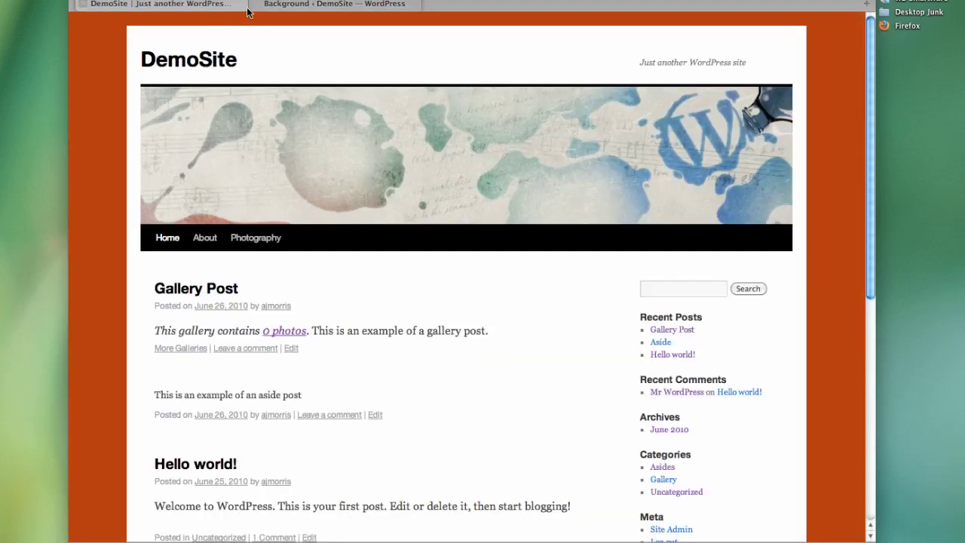
pyautogui.press('super+r')
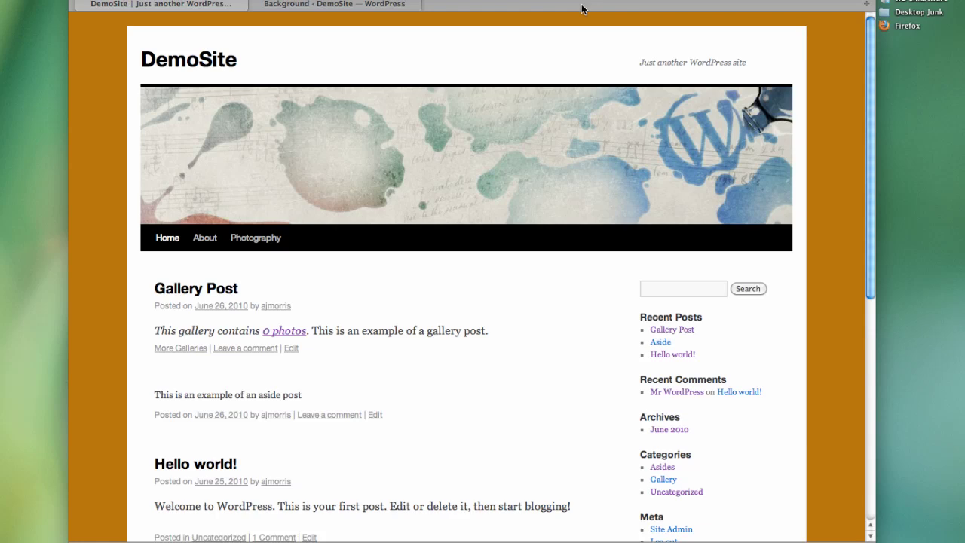
# Open the site owner's personal blog in a new tab, examine its design down to the footer, and close it
pyautogui.press('super+t')
pyautogui.write('ajmo')
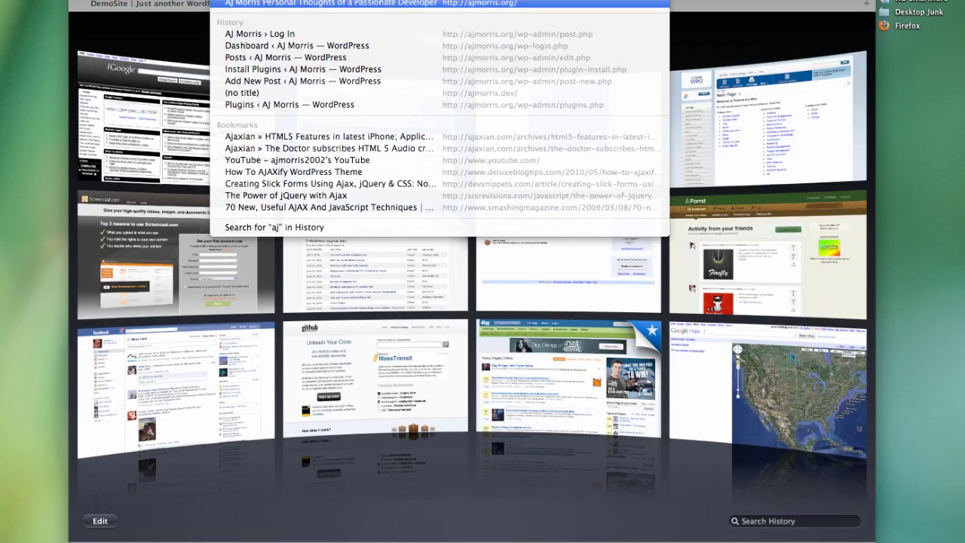
pyautogui.press('Return')
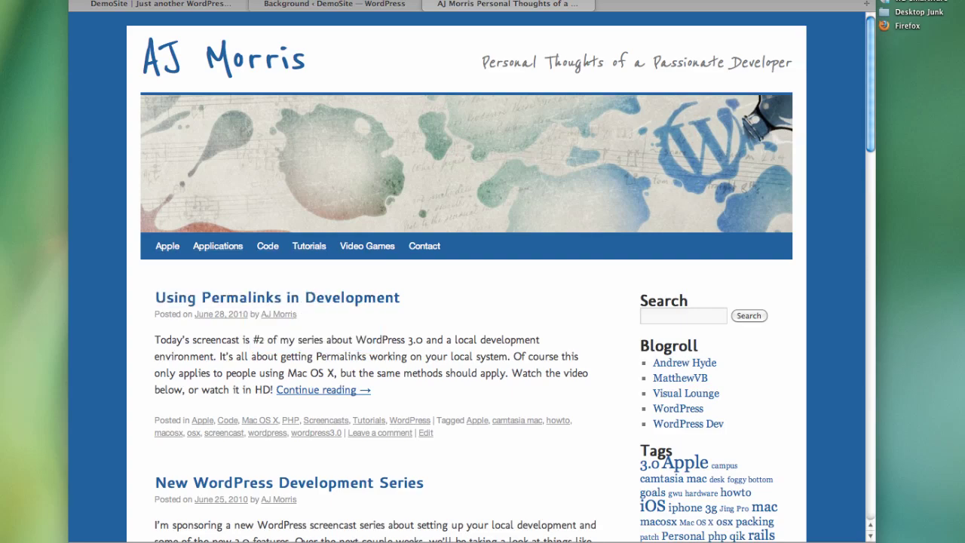
pyautogui.scroll(-10, 468, 302)
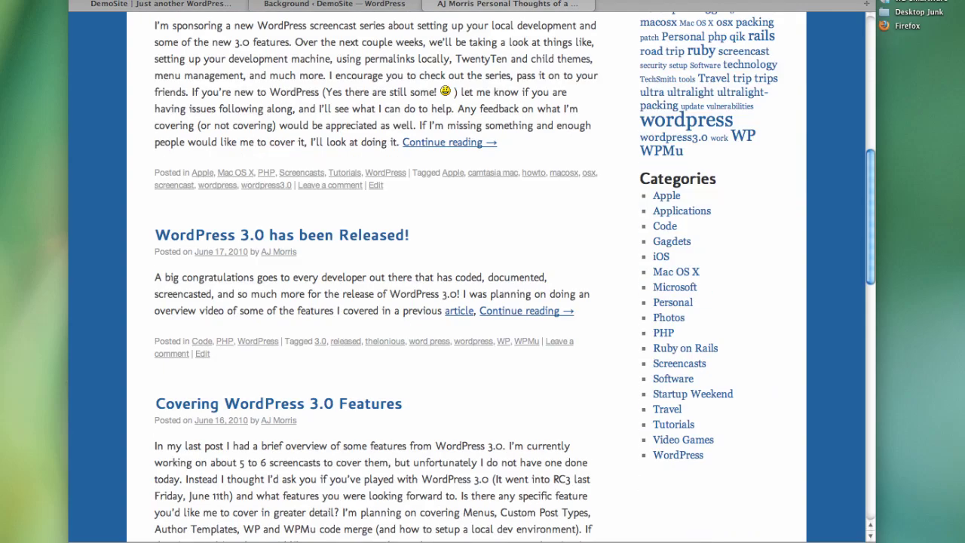
pyautogui.scroll(-15, 468, 302)
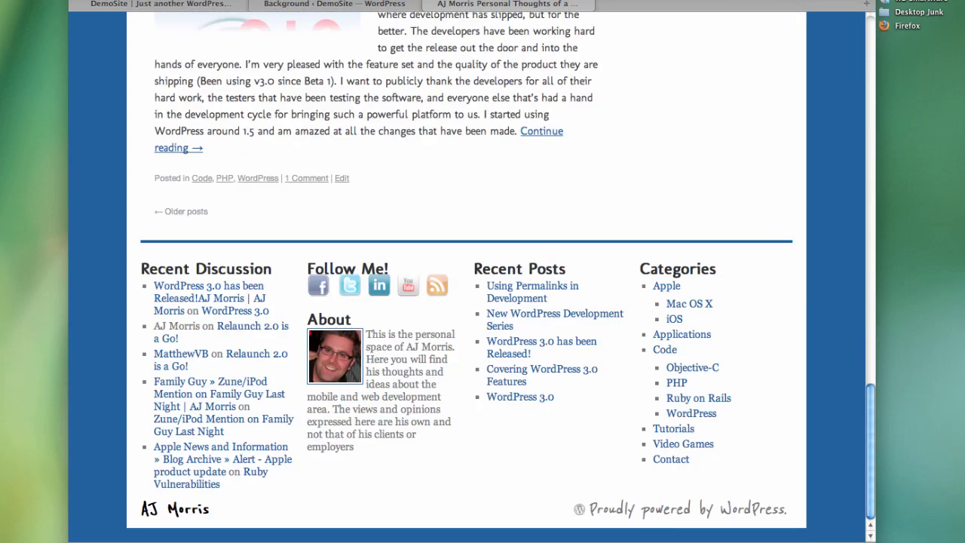
pyautogui.scroll(20, 467, 302)
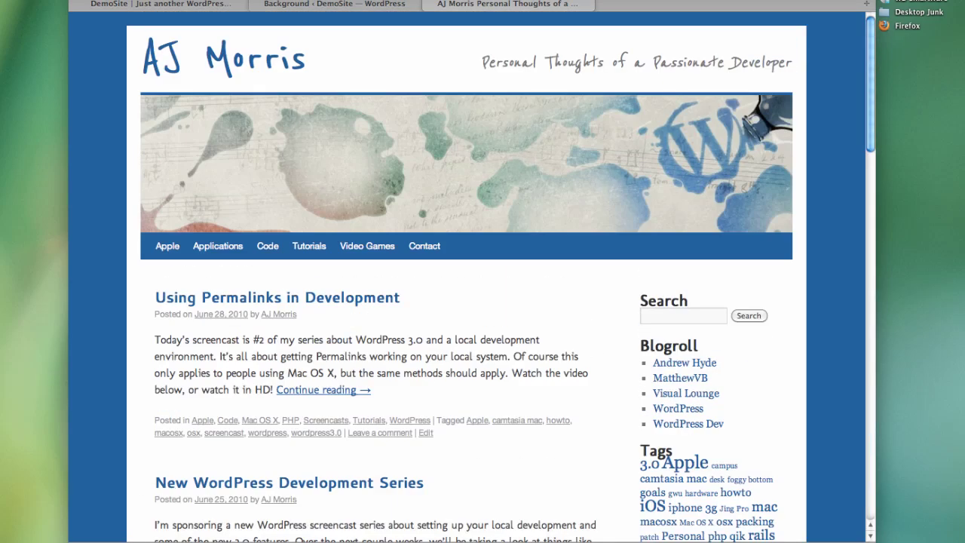
pyautogui.press('super+w')
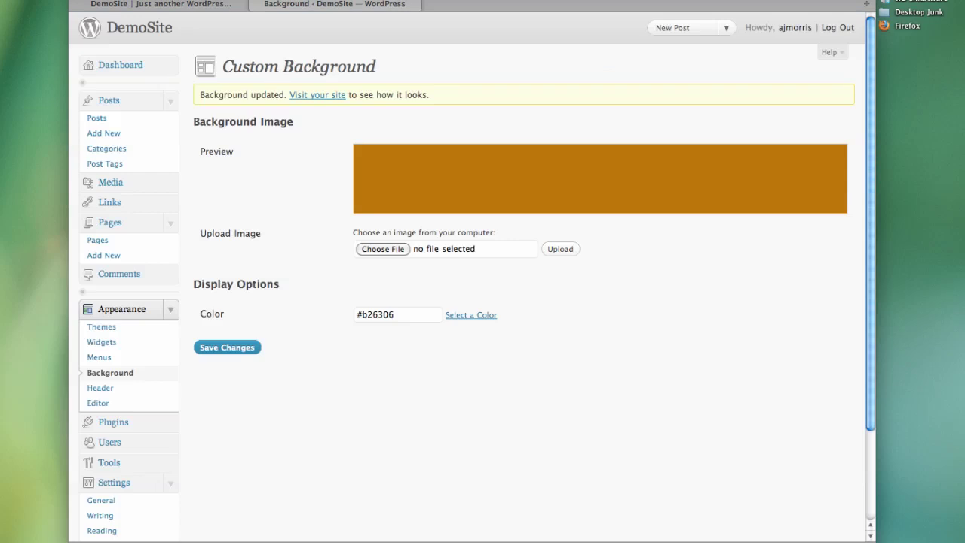
# Create a custom menu named Main Nav and check the menu choices for the theme's Primary Navigation location
pyautogui.click(99, 357)
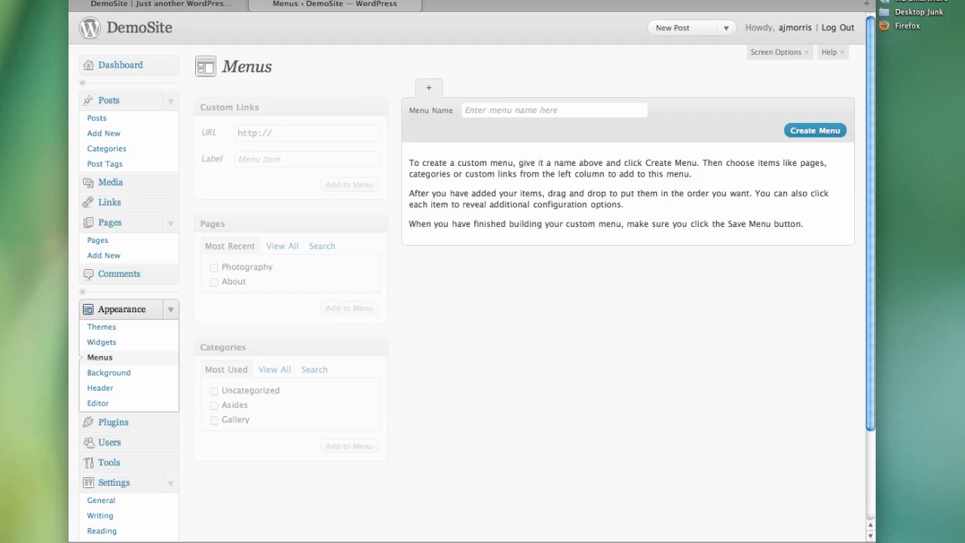
pyautogui.click(465, 110)
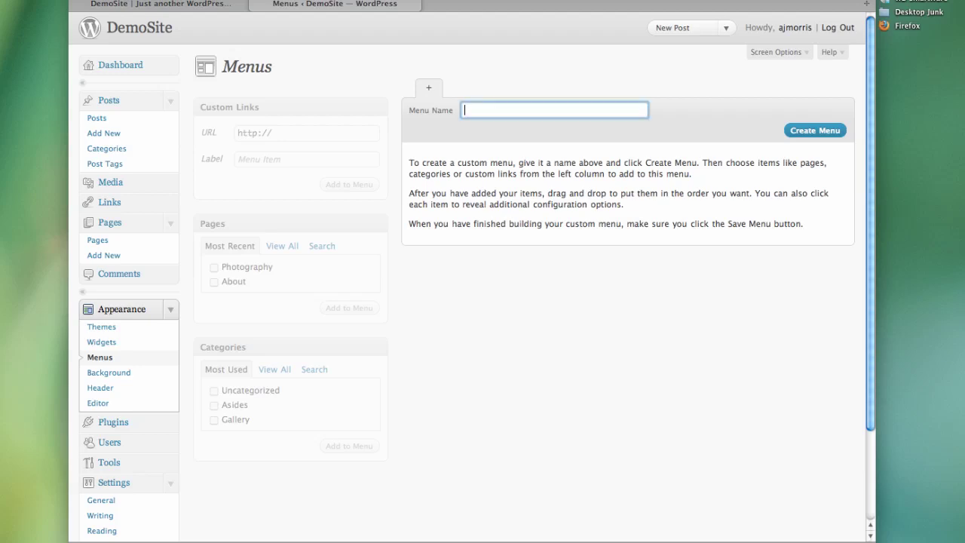
pyautogui.write('Main Nav')
pyautogui.click(814, 131)
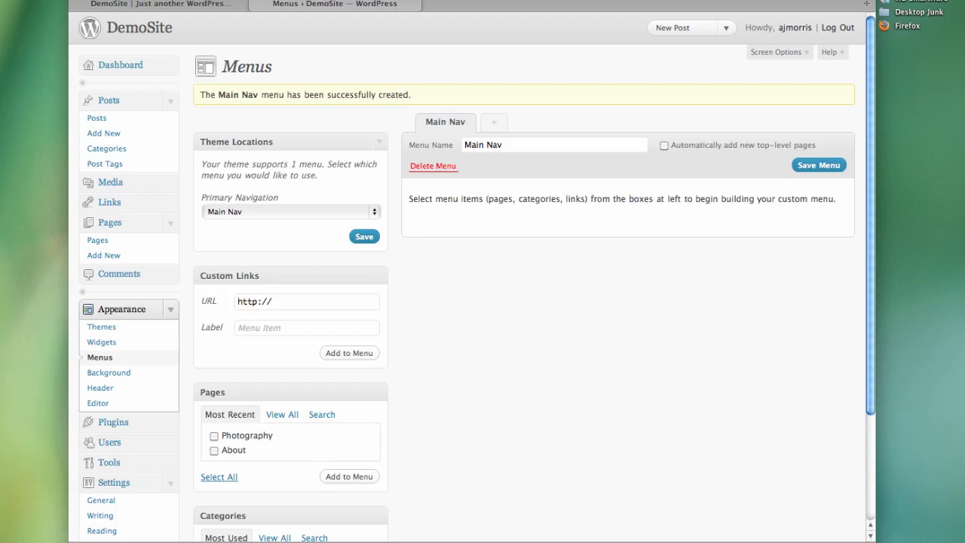
pyautogui.click(307, 211)
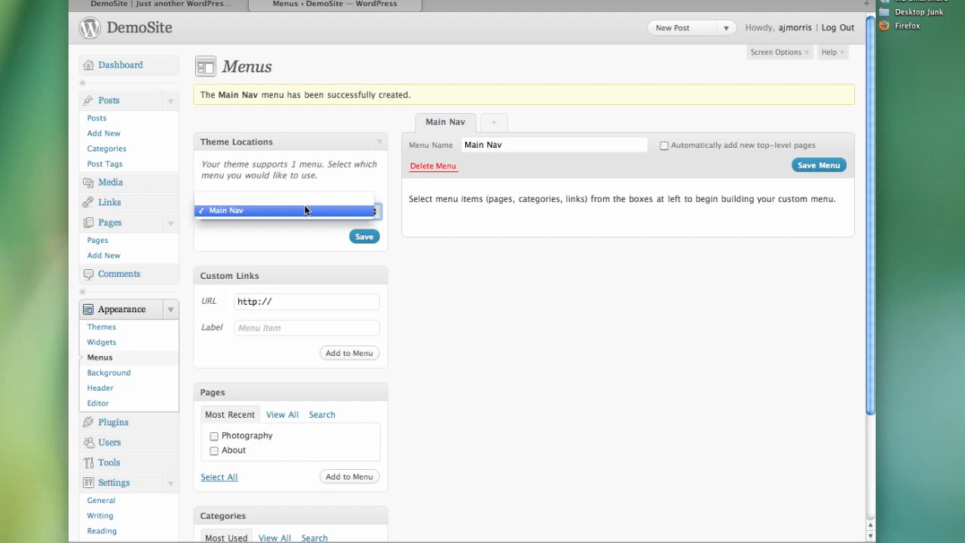
pyautogui.click(336, 188)
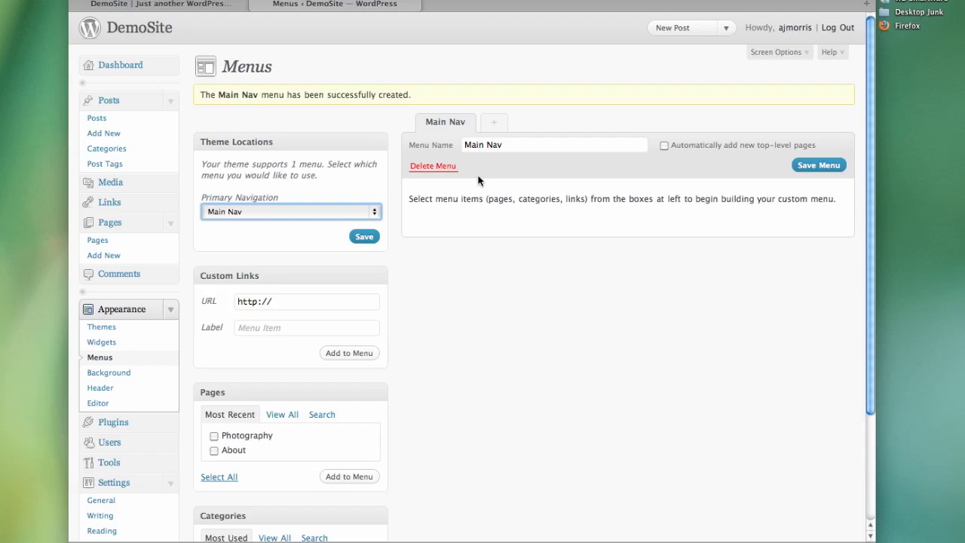
# Add the Asides and Gallery categories and the Photography and About pages to the Main Nav menu
pyautogui.scroll(-4, 478, 181)
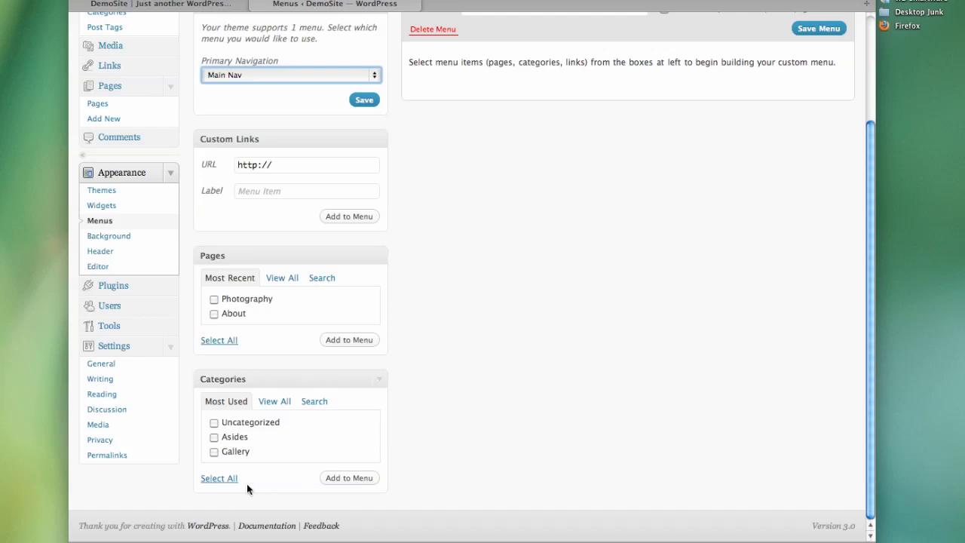
pyautogui.click(214, 437)
pyautogui.click(214, 451)
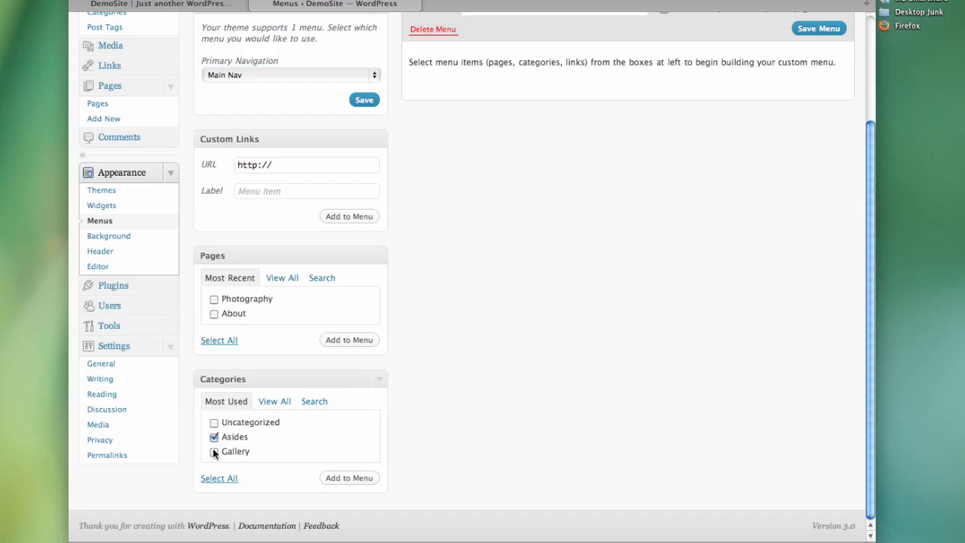
pyautogui.click(347, 479)
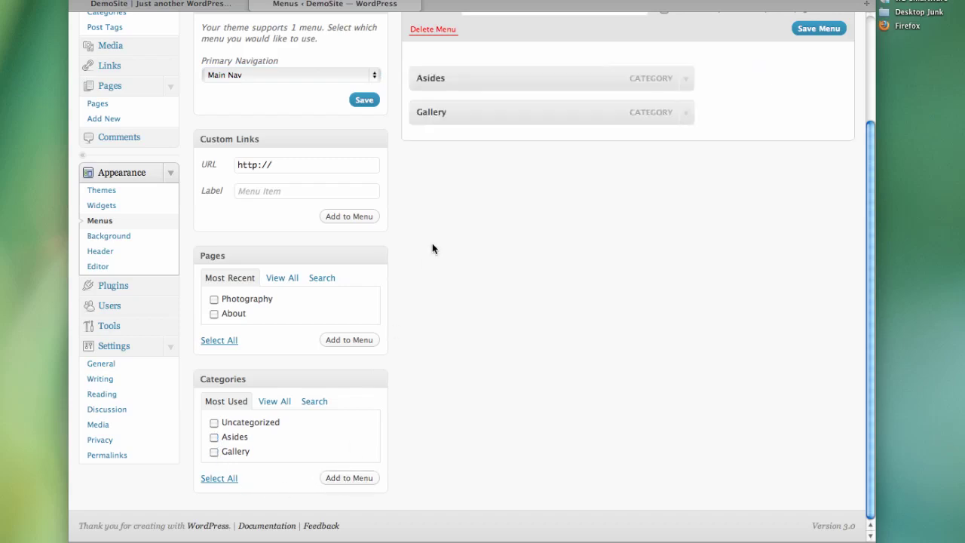
pyautogui.click(215, 313)
pyautogui.click(214, 299)
pyautogui.click(347, 340)
pyautogui.scroll(5, 413, 269)
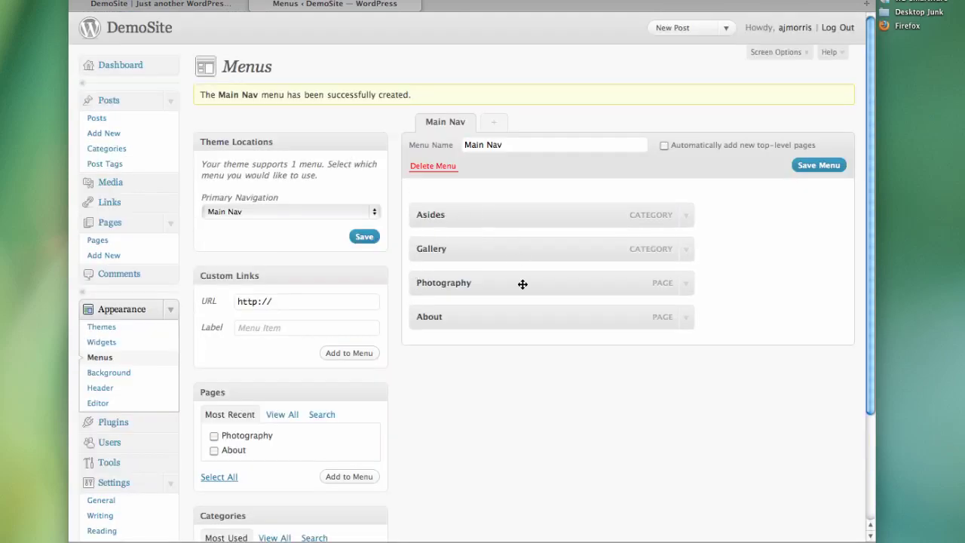
# Move About to the top of the Main Nav menu, save it, and reload the live home page
pyautogui.moveTo(466, 316); pyautogui.dragTo(463, 208)
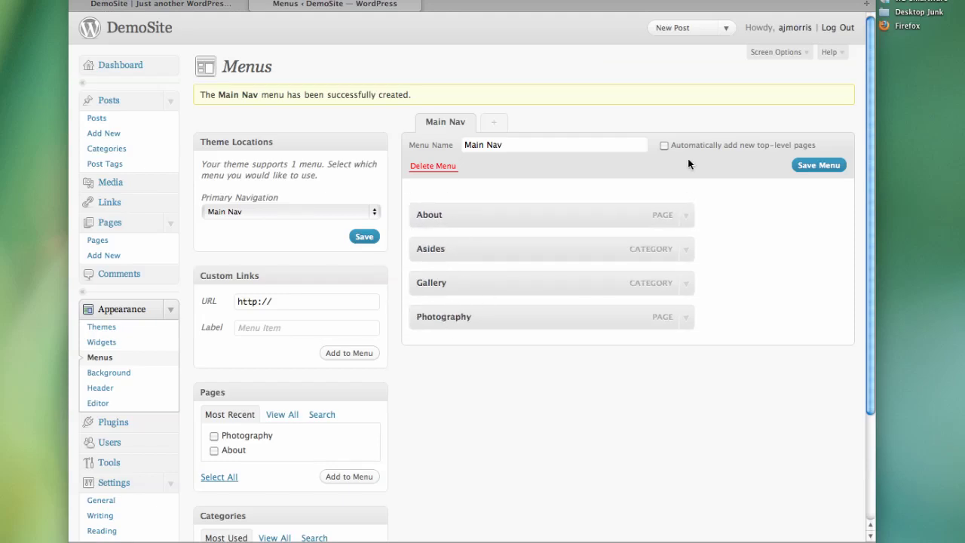
pyautogui.click(804, 165)
pyautogui.click(182, 6)
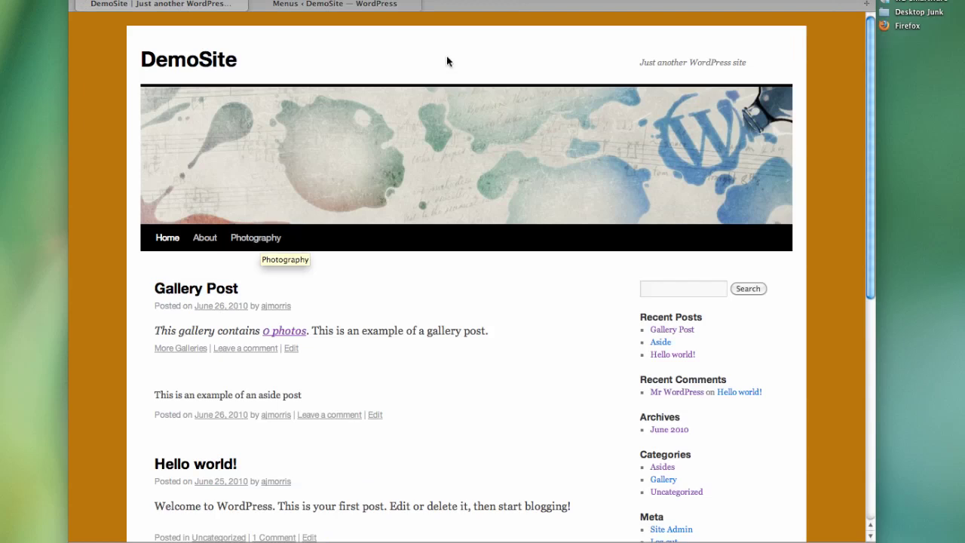
pyautogui.press('super+r')
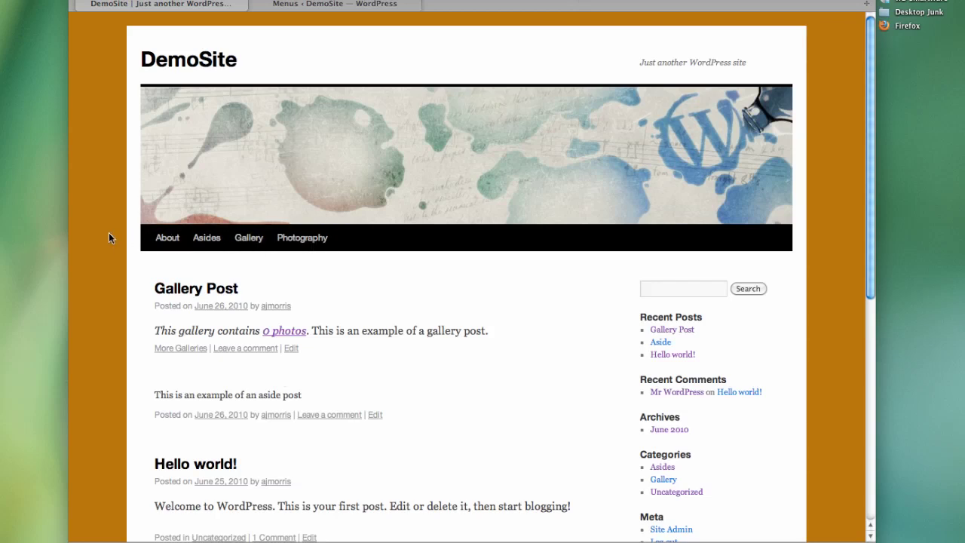
pyautogui.click(310, 7)
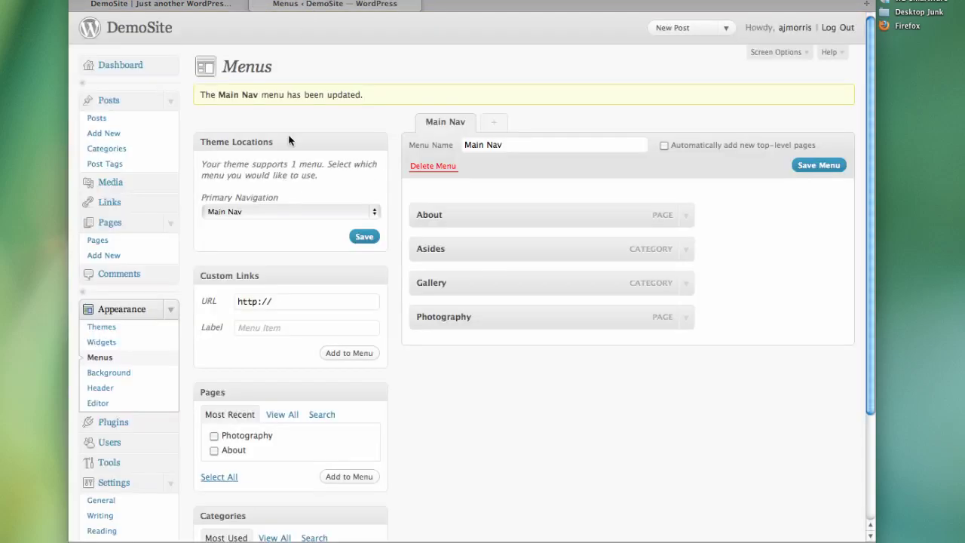
pyautogui.scroll(-3, 363, 373)
pyautogui.scroll(-2, 362, 373)
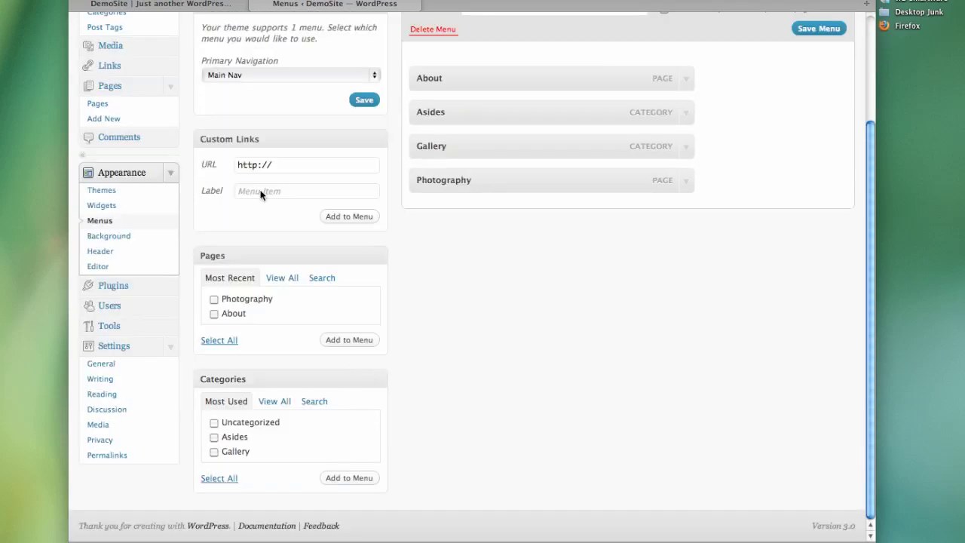
pyautogui.click(284, 164)
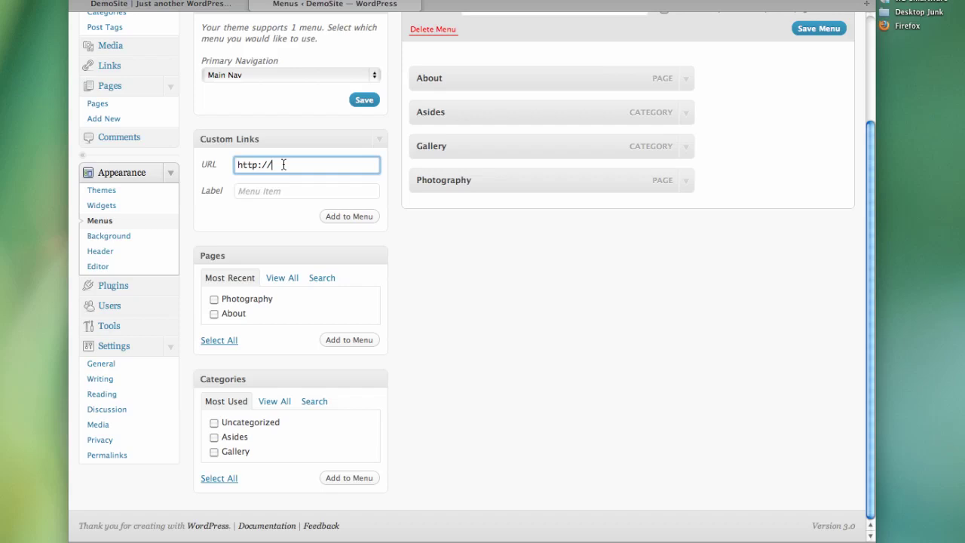
pyautogui.write('demosite.dev')
pyautogui.click(239, 191)
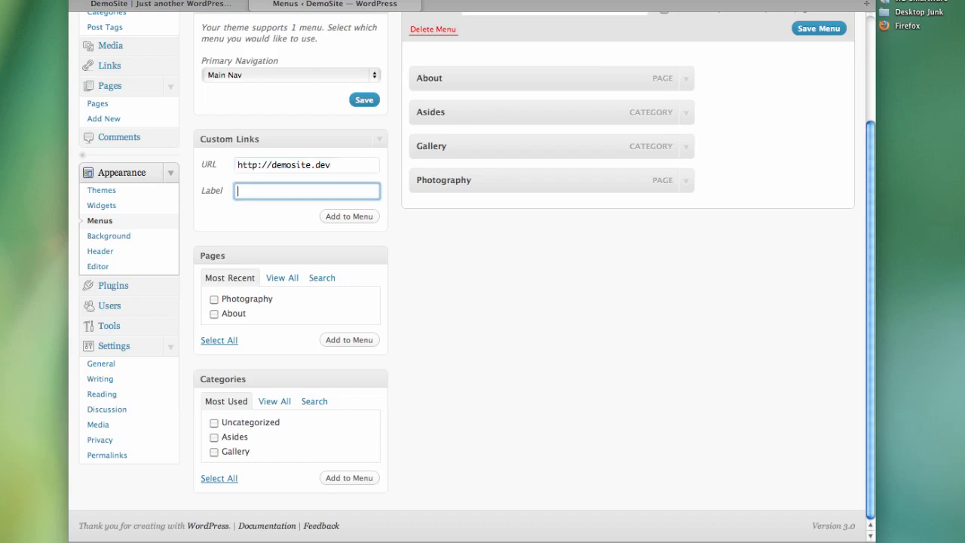
pyautogui.write('HOme')
pyautogui.press('BackSpace')
pyautogui.press('BackSpace')
pyautogui.press('BackSpace')
pyautogui.write('ome')
pyautogui.press('Return')
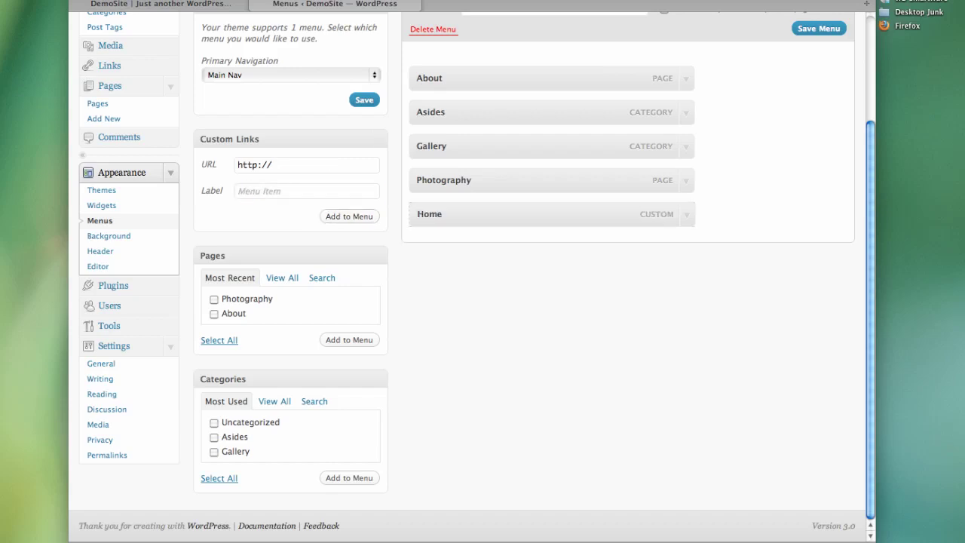
# Place Home first in the Main Nav menu, save the menu, and reload the live home page
pyautogui.click(818, 28)
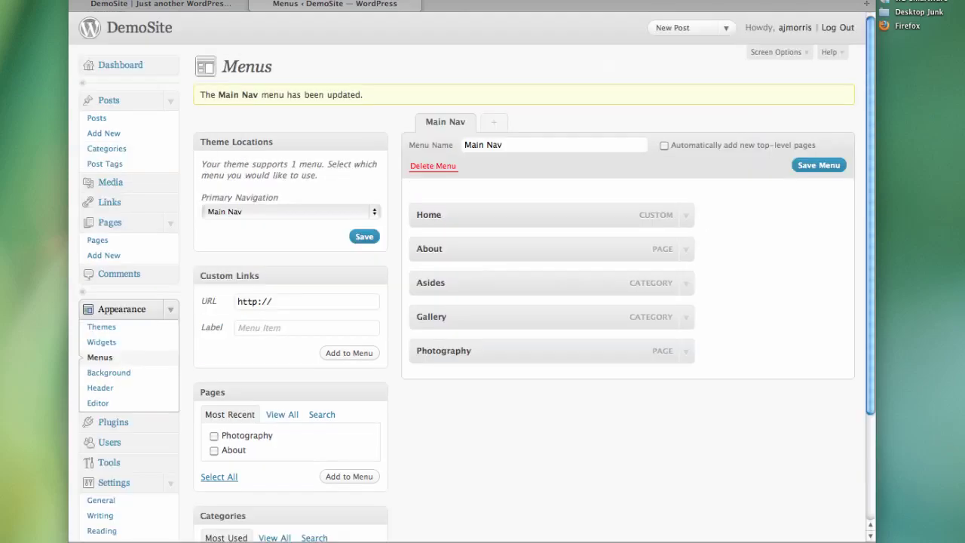
pyautogui.click(160, 4)
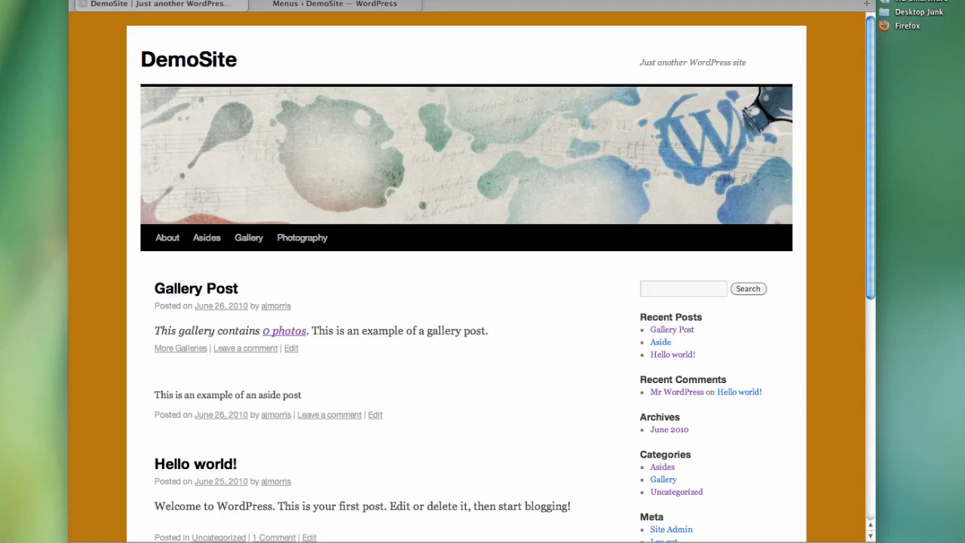
pyautogui.press('super+r')
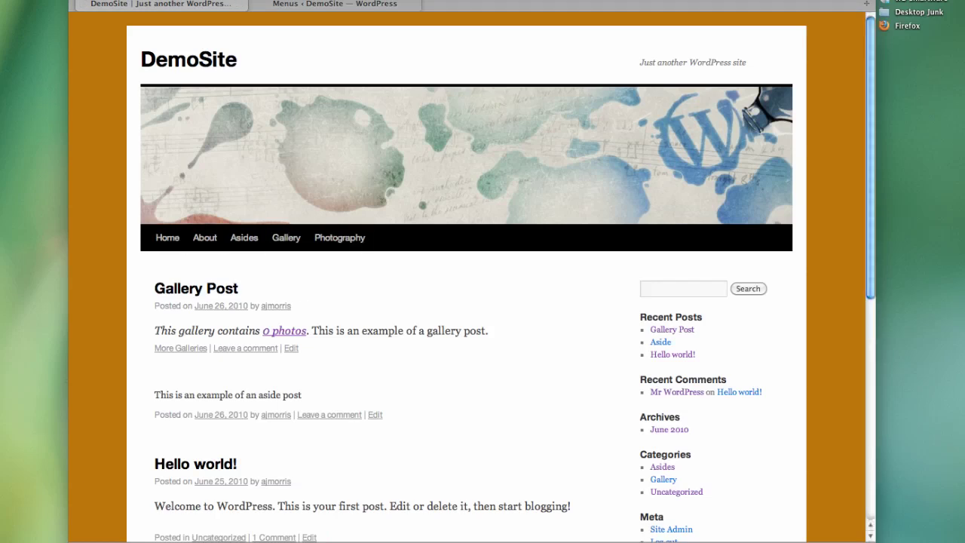
# Return to the menu settings and create a second custom menu named Side Menu
pyautogui.hotkey('ctrl', 'Tab')
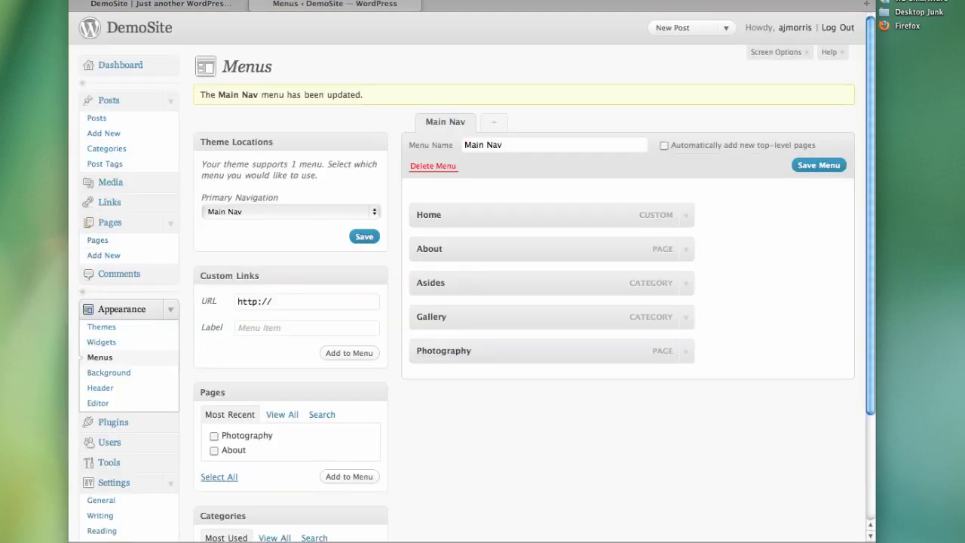
pyautogui.click(494, 122)
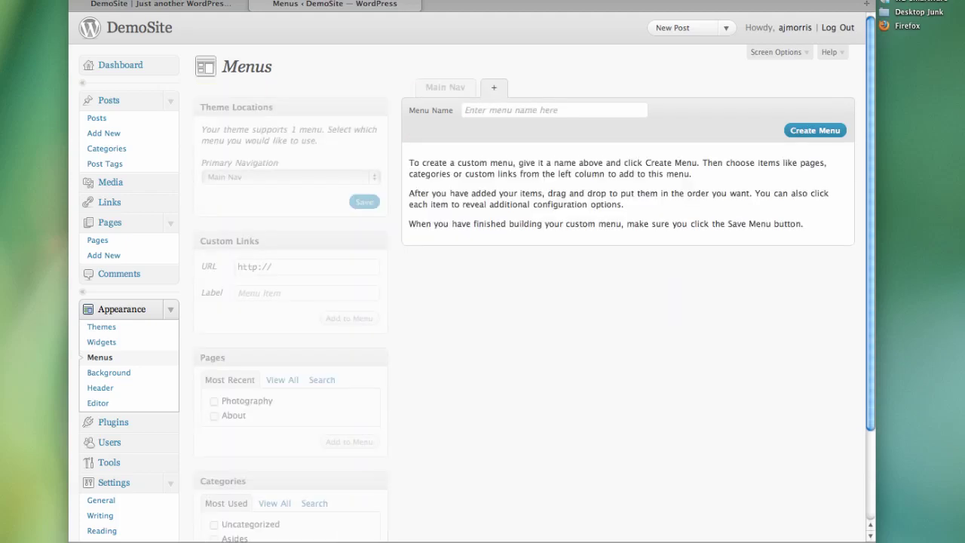
pyautogui.click(465, 110)
pyautogui.write('Side Menu')
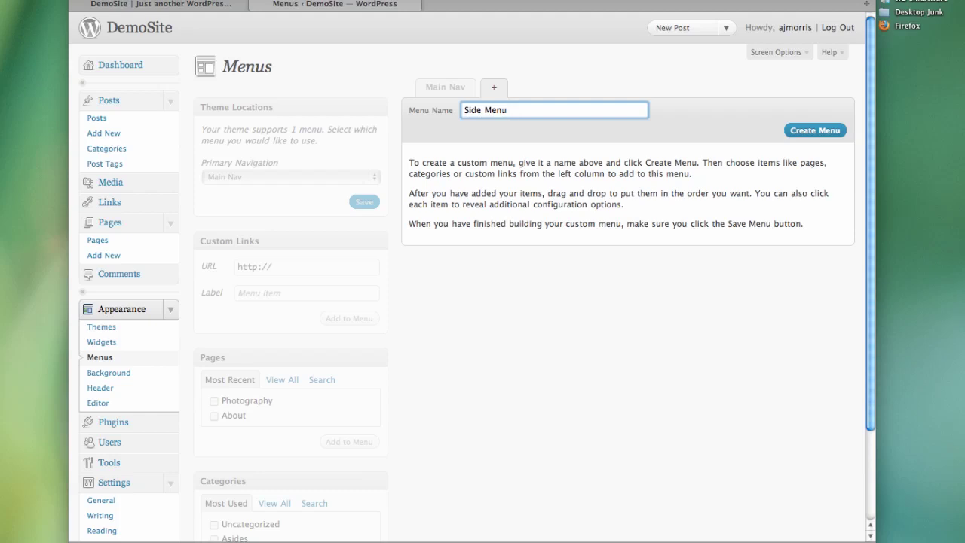
pyautogui.press('Return')
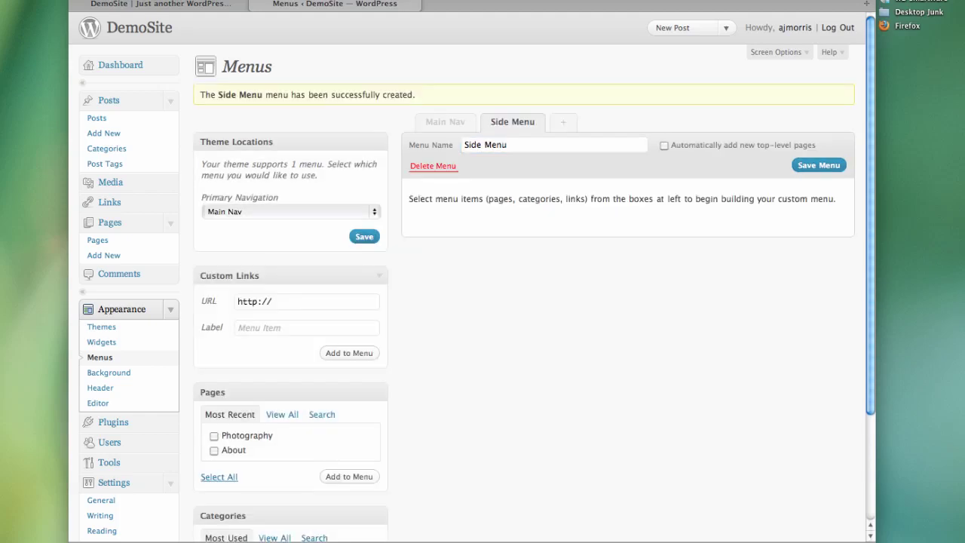
pyautogui.click(271, 301)
pyautogui.write('twitt')
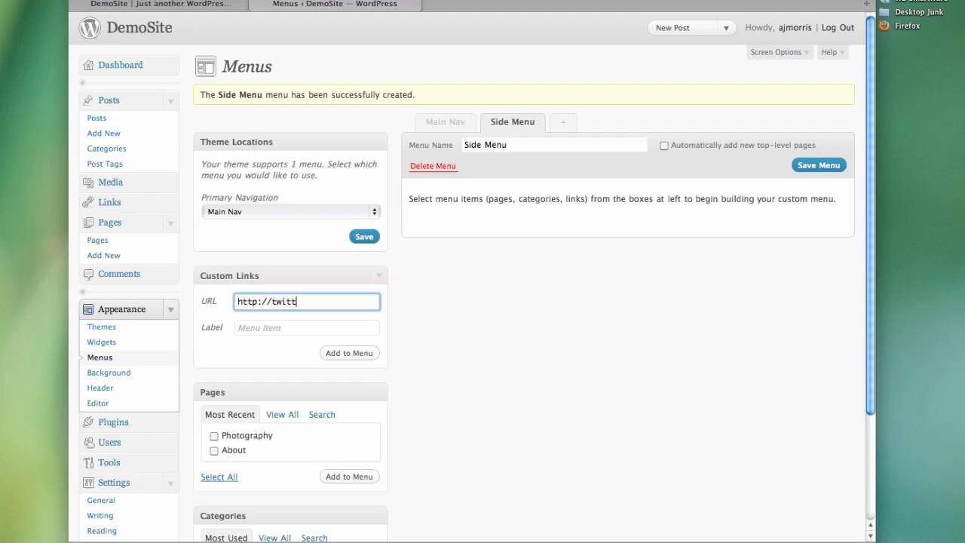
pyautogui.write('er.com')
pyautogui.press('Tab')
pyautogui.write('Twitter')
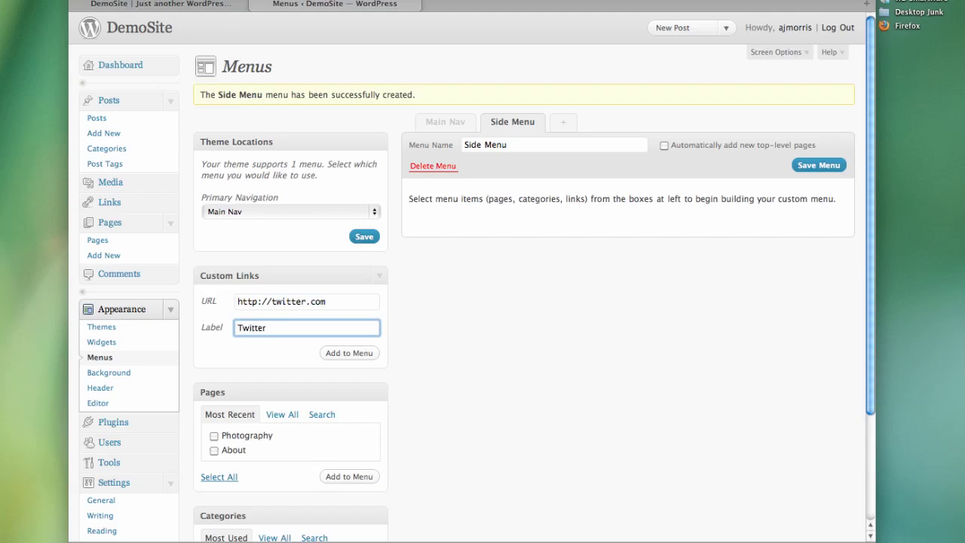
pyautogui.click(349, 353)
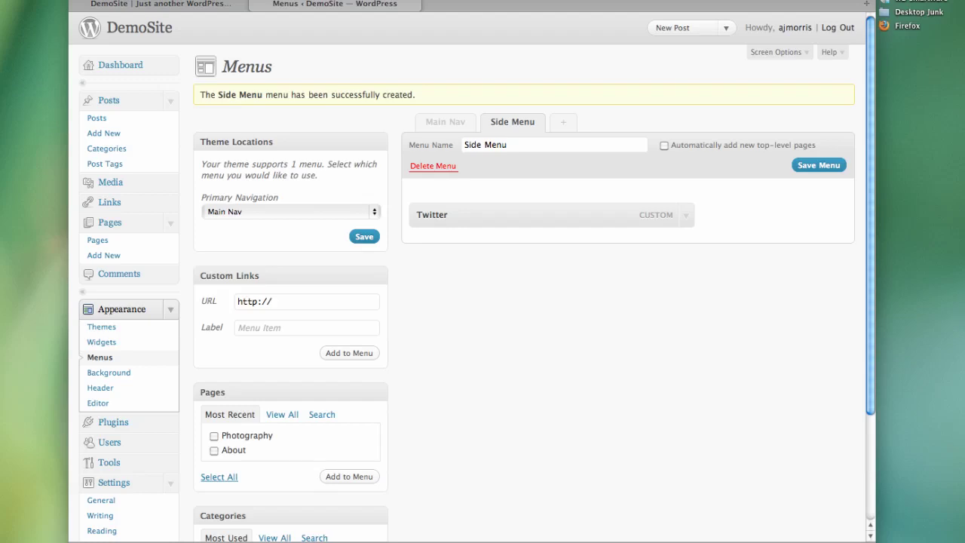
pyautogui.click(306, 301)
pyautogui.write('facebo')
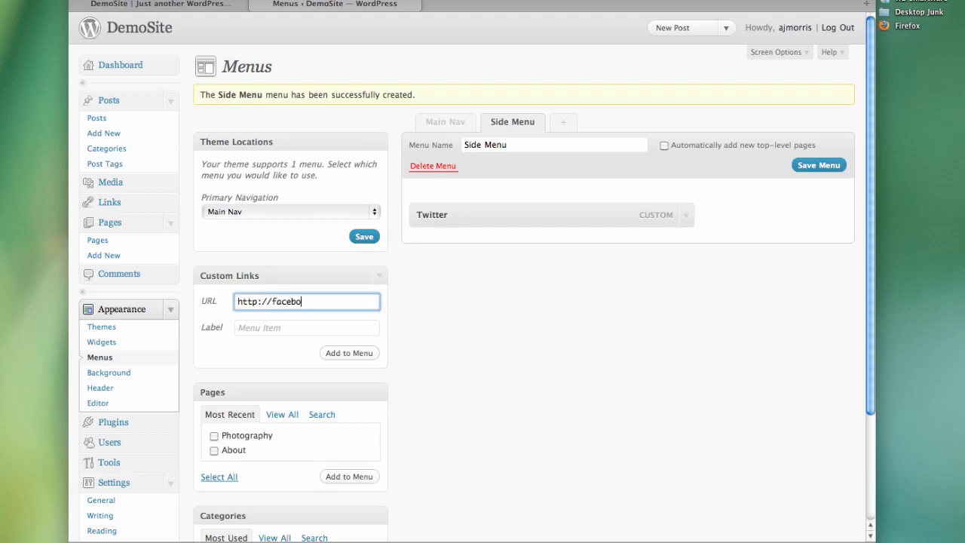
pyautogui.write('ok.com')
pyautogui.press('Tab')
pyautogui.write('Facebook')
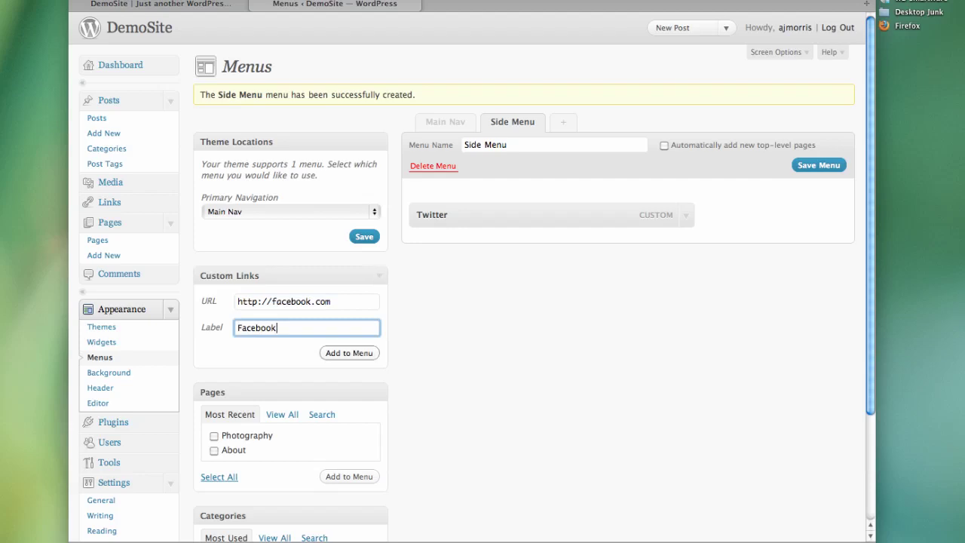
pyautogui.click(349, 353)
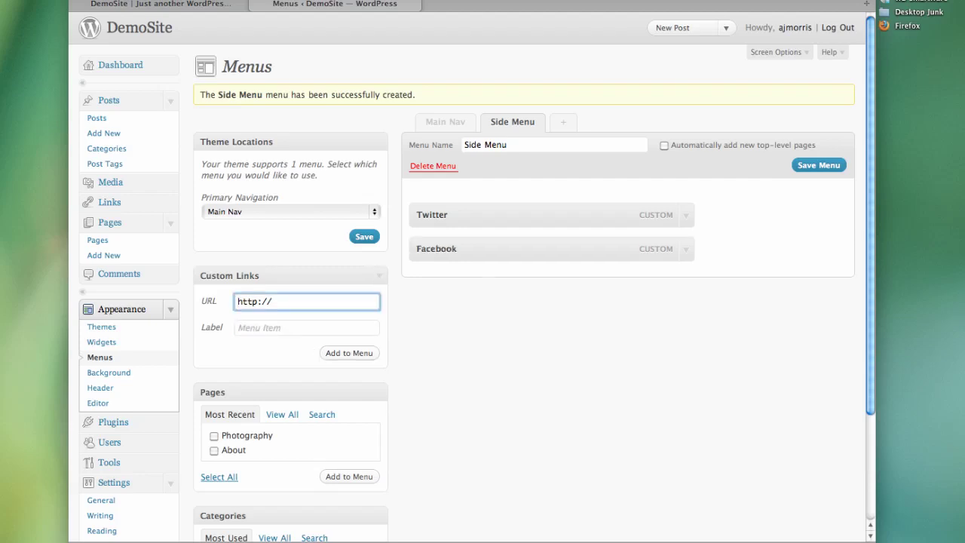
# Add a custom link to the site owner's personal website, labelled with the owner's name, and save the Side Menu
pyautogui.scroll(-5, 468, 301)
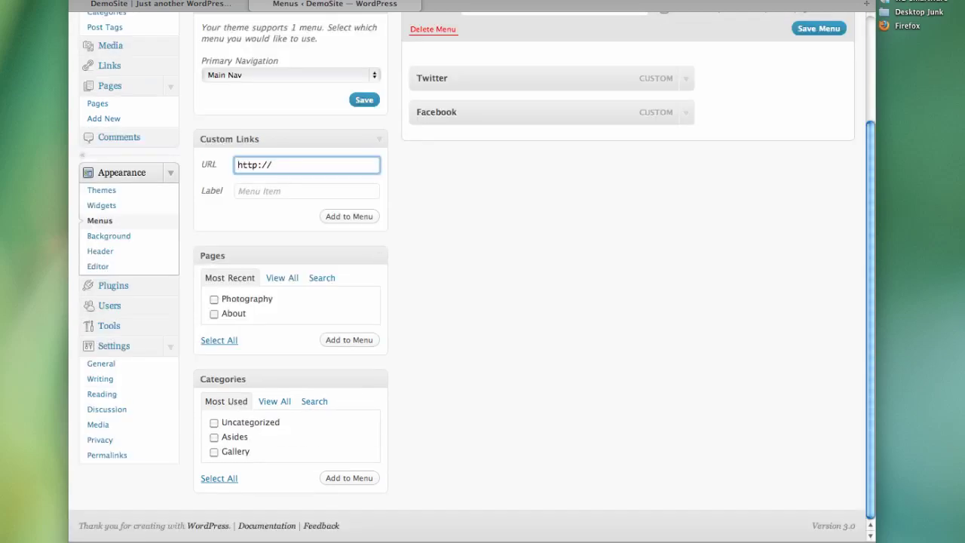
pyautogui.write('ajmorris.org')
pyautogui.press('Tab')
pyautogui.write('AJ Morris')
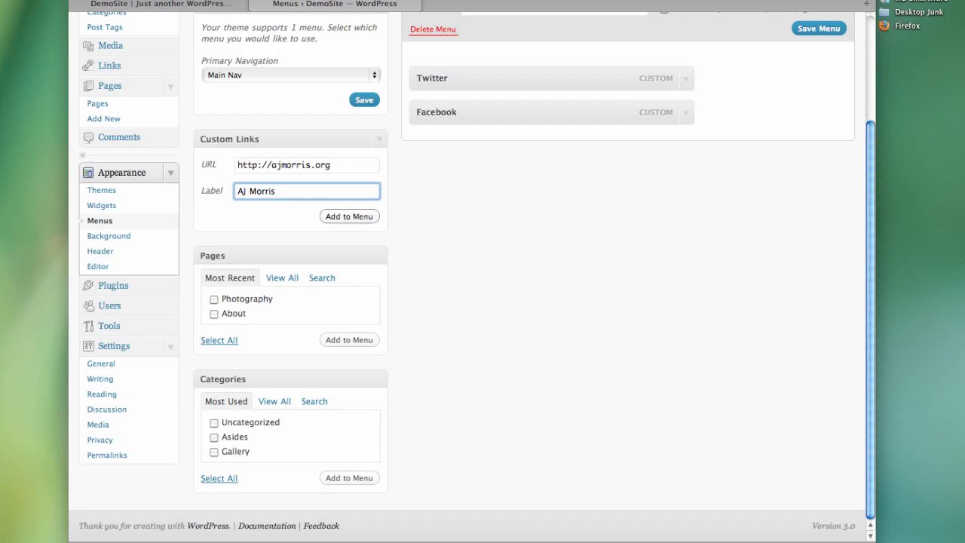
pyautogui.press('Return')
pyautogui.click(819, 27)
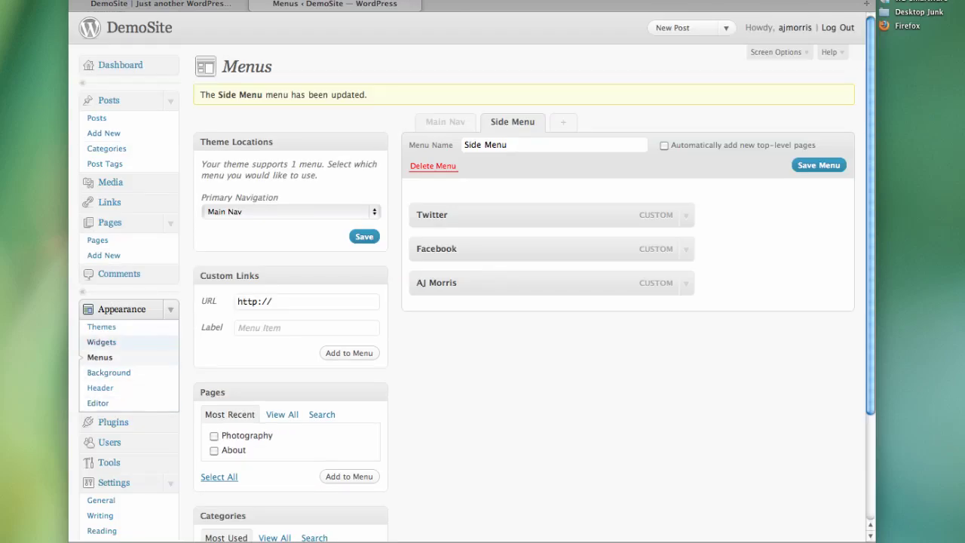
# In the widget settings, make the Secondary Widget Area's Custom Menu widget use Side Menu with the title Links
pyautogui.click(101, 342)
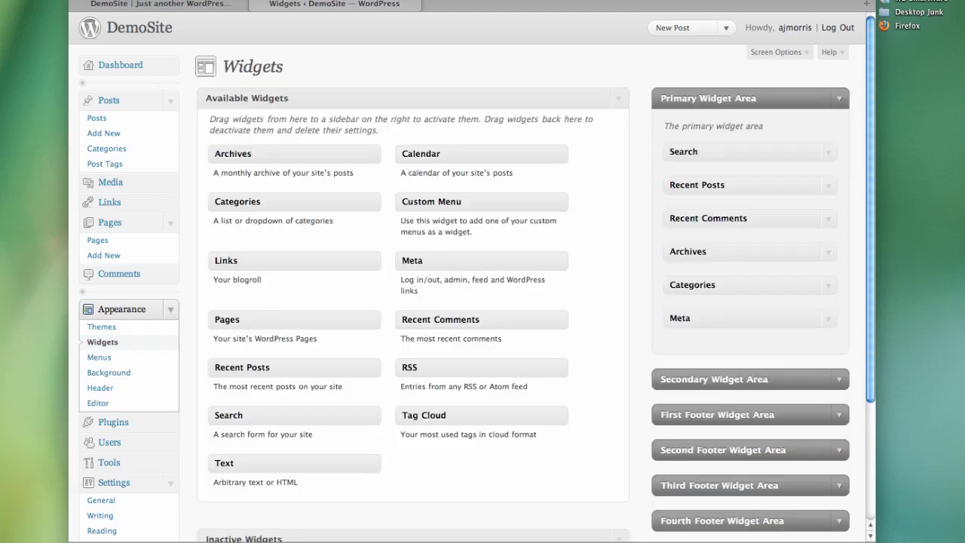
pyautogui.click(839, 98)
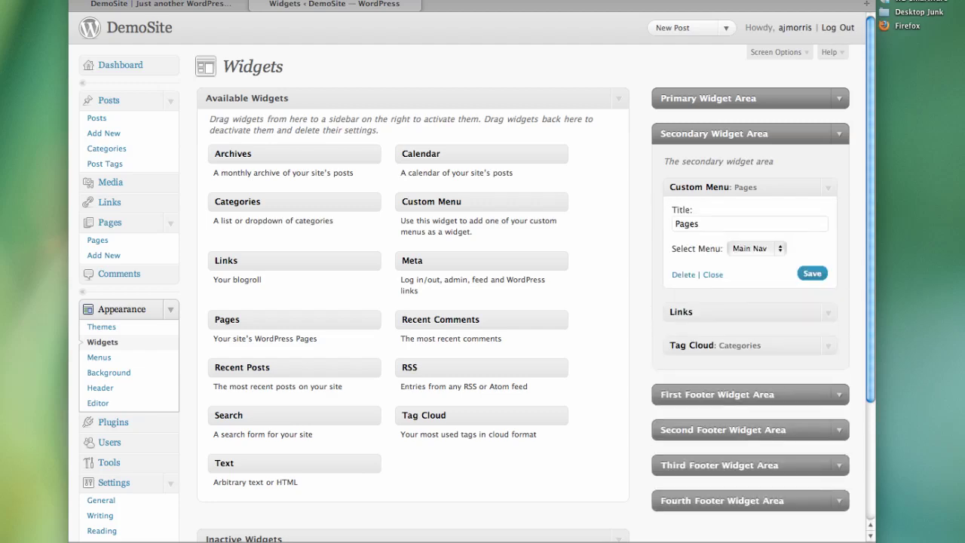
pyautogui.doubleClick(686, 224)
pyautogui.click(756, 248)
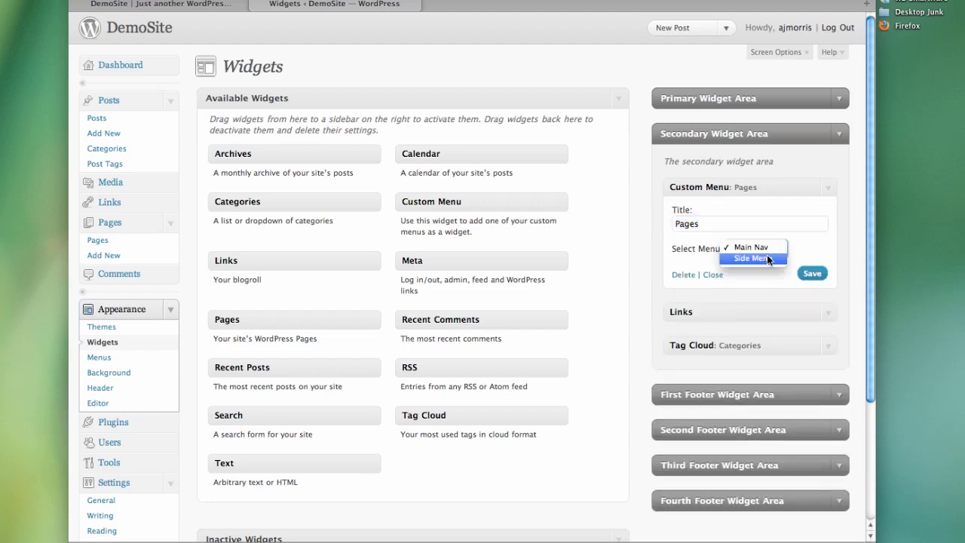
pyautogui.click(754, 259)
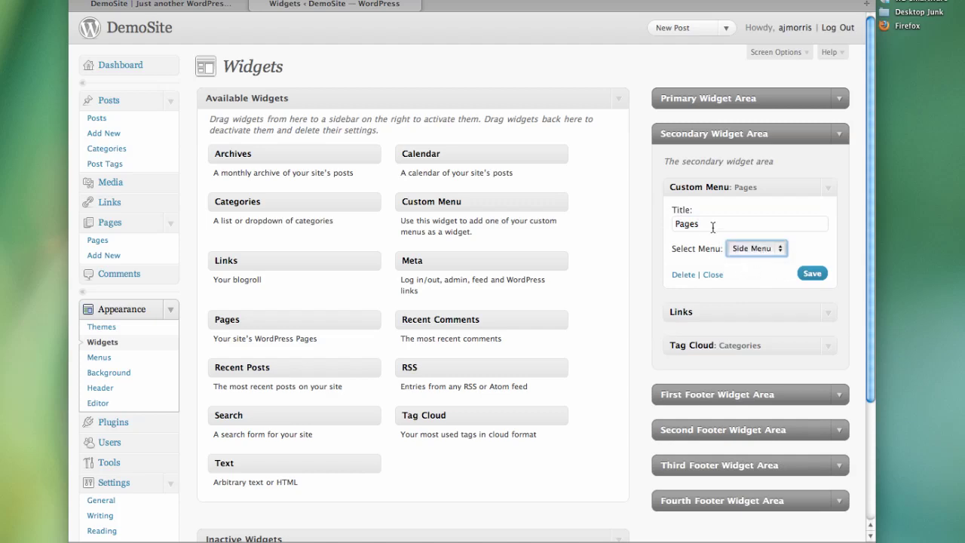
pyautogui.moveTo(713, 226); pyautogui.dragTo(666, 227)
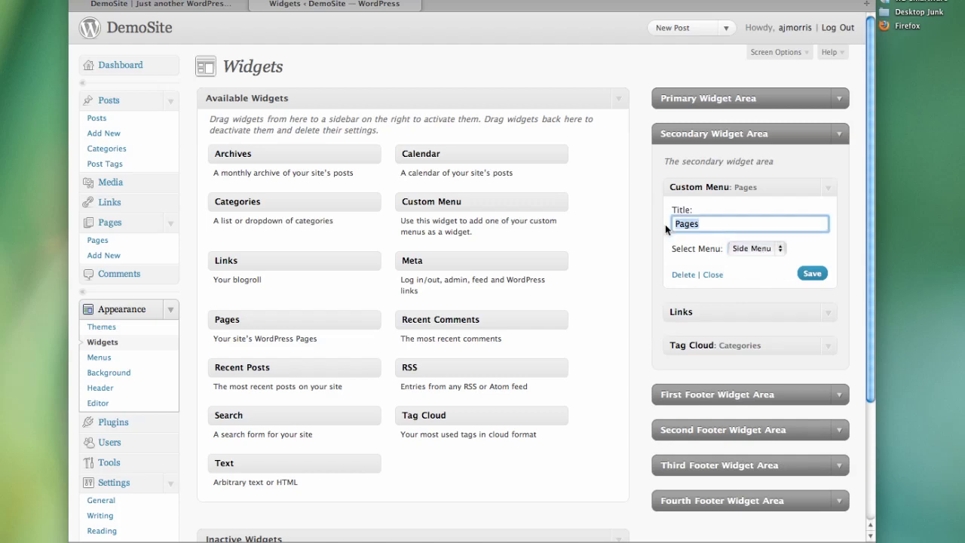
pyautogui.write('Links')
pyautogui.press('Return')
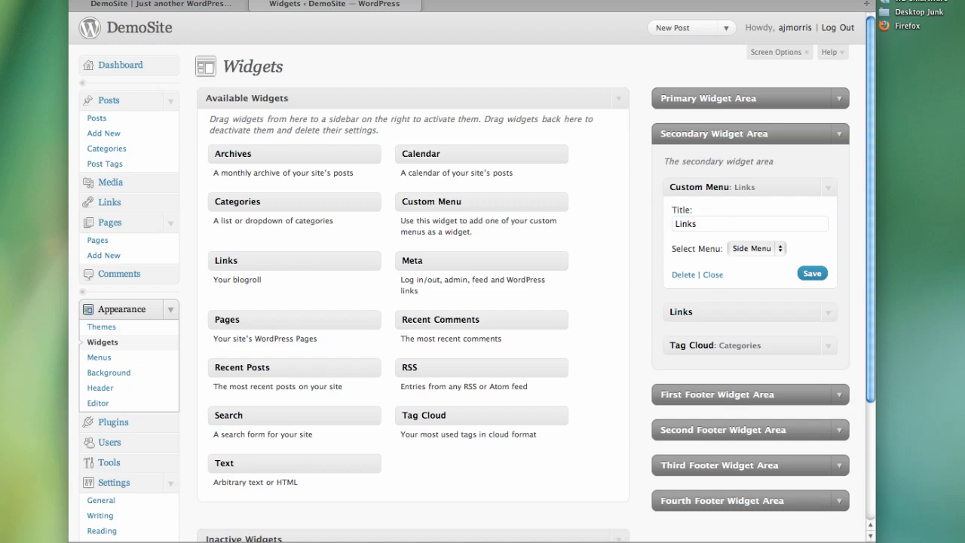
pyautogui.click(713, 275)
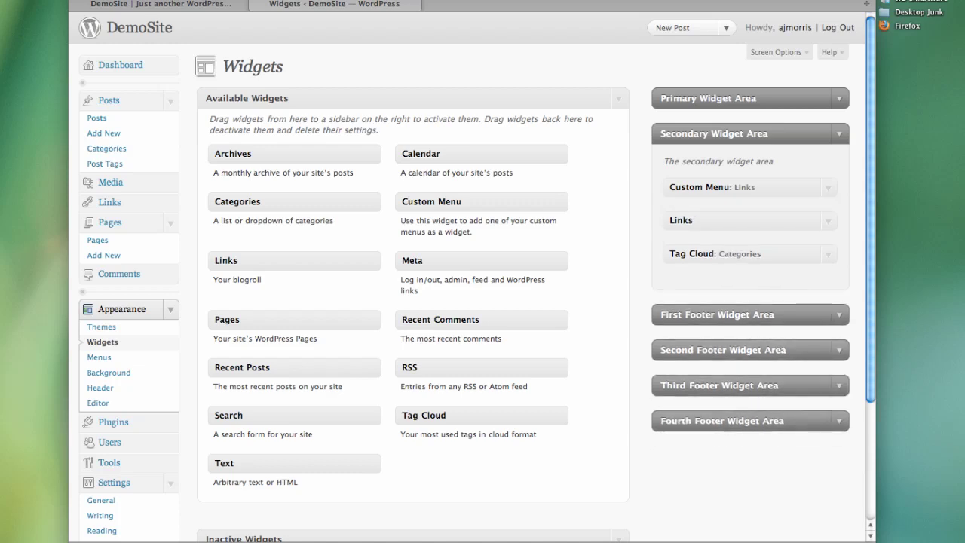
# Move the Links widget from the Secondary Widget Area to Inactive Widgets
pyautogui.click(828, 220)
pyautogui.click(713, 326)
pyautogui.scroll(-5, 467, 301)
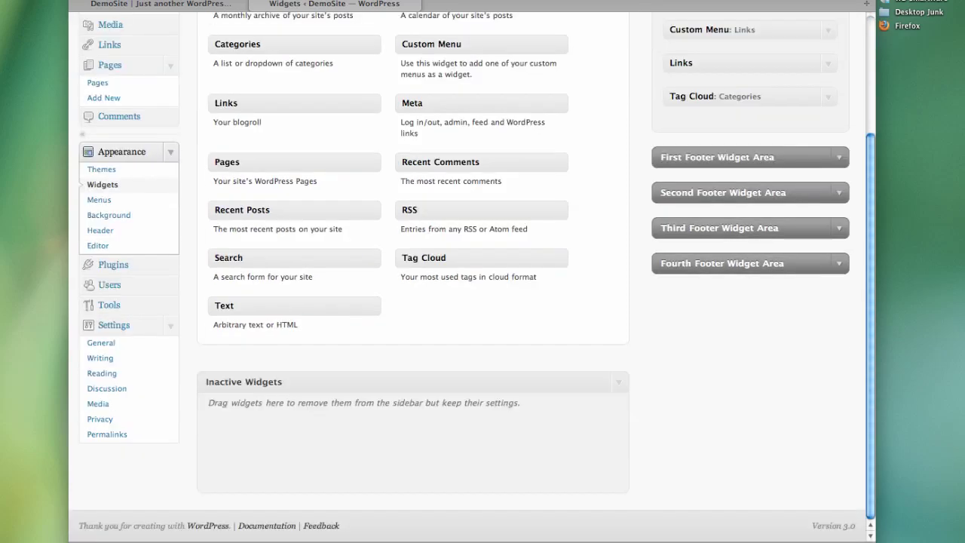
pyautogui.moveTo(681, 62); pyautogui.dragTo(281, 425)
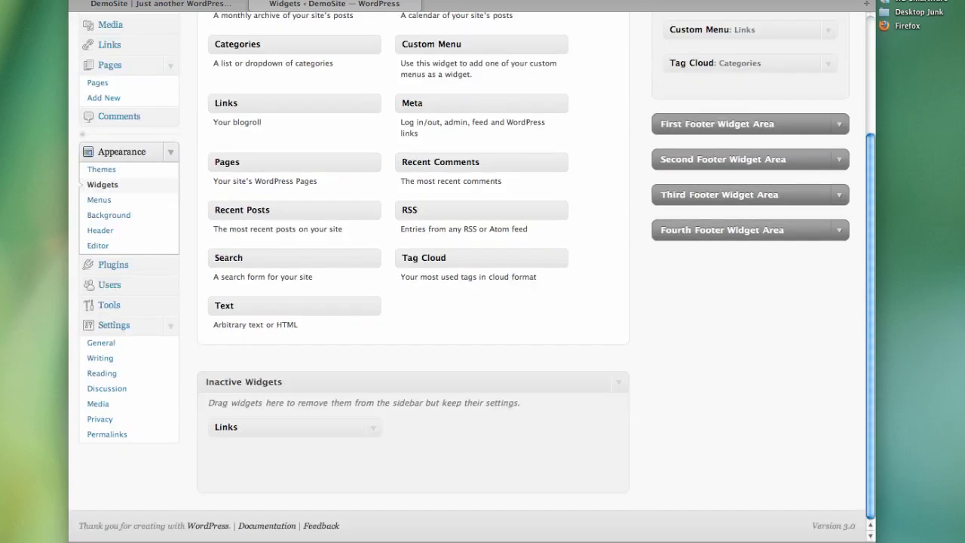
pyautogui.scroll(5, 467, 302)
pyautogui.scroll(-5, 468, 301)
# Reload the live site and check the Links menu in the sidebar
pyautogui.hotkey('ctrl', 'shift', 'Tab')
pyautogui.press('super+r')
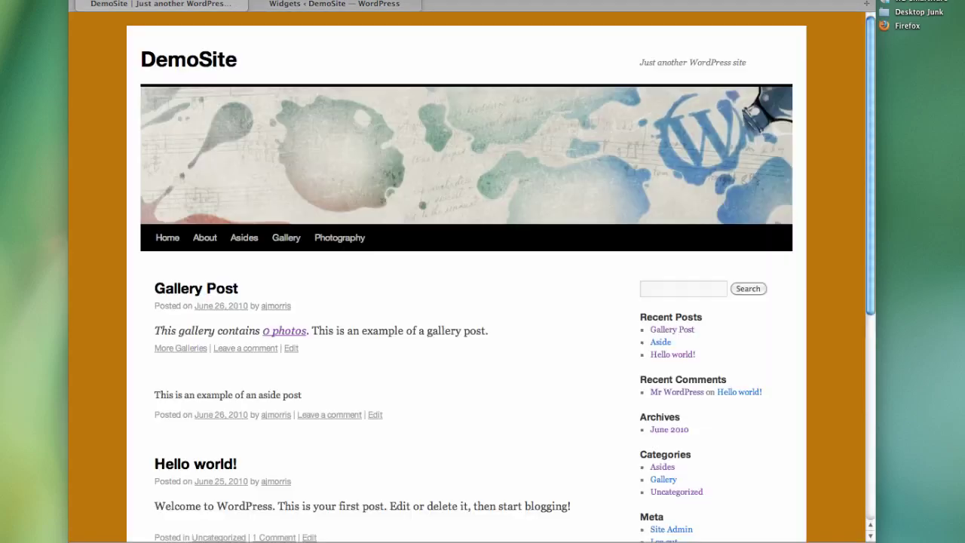
pyautogui.scroll(-8, 467, 302)
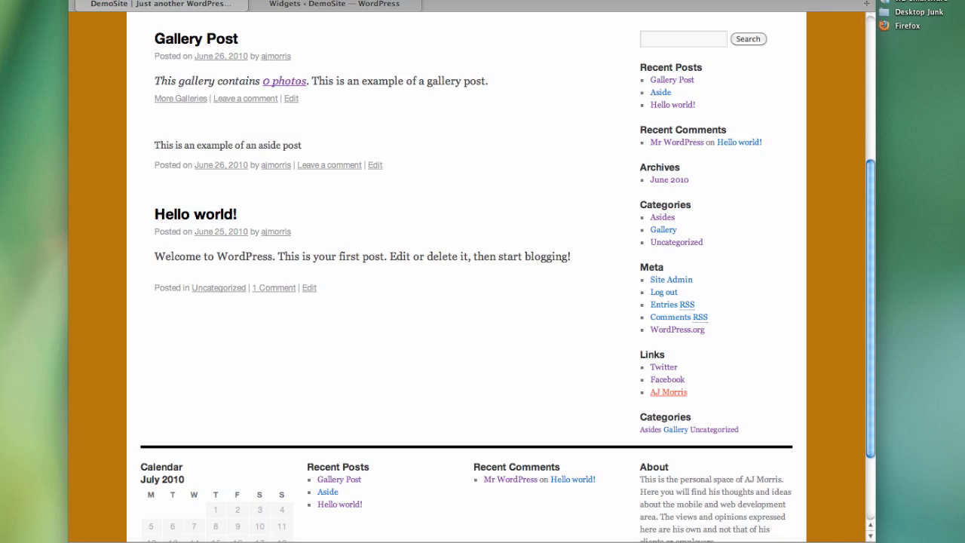
# Return to the widget settings and move the Meta widget from the Primary Widget Area to the Fourth Footer Widget Area, below the About text
pyautogui.hotkey('ctrl', 'Tab')
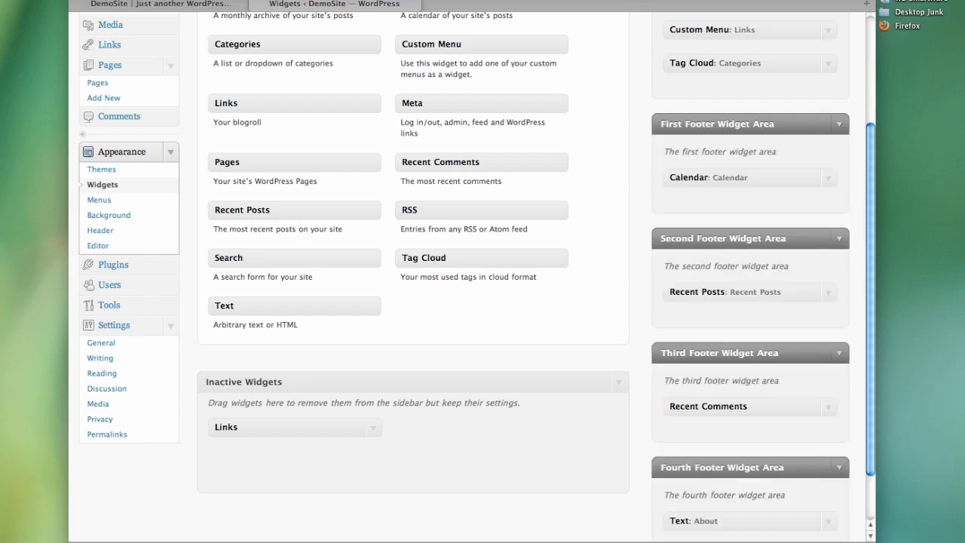
pyautogui.scroll(-2, 467, 279)
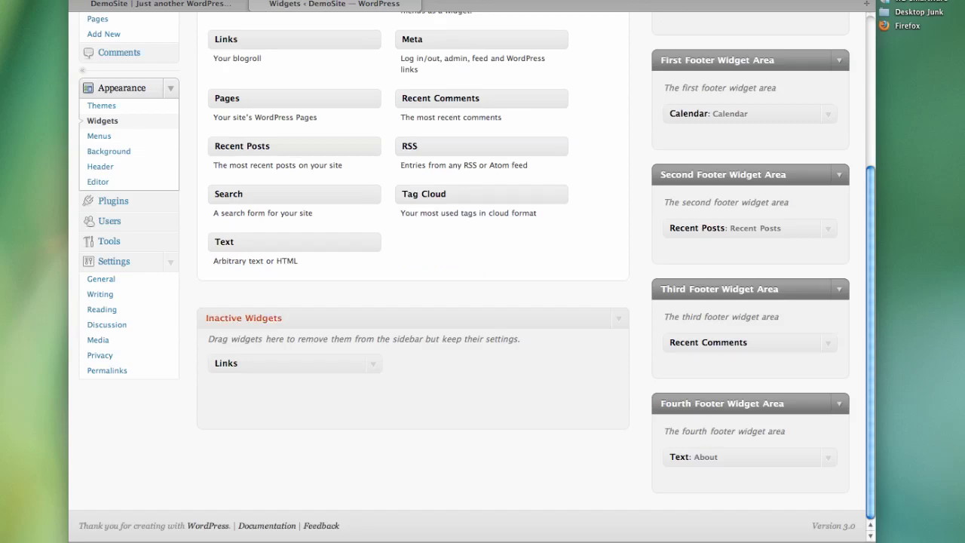
pyautogui.scroll(6, 413, 301)
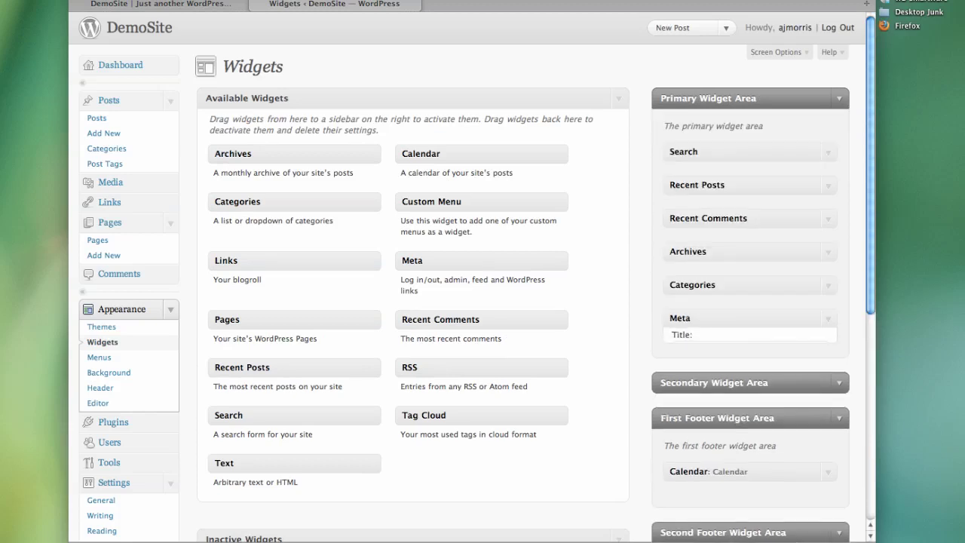
pyautogui.scroll(-5, 482, 301)
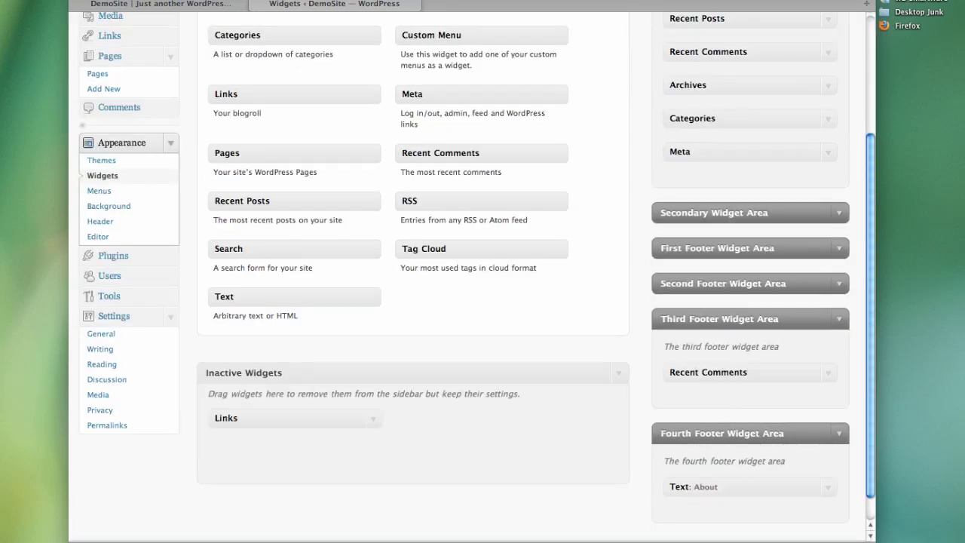
pyautogui.moveTo(749, 151); pyautogui.dragTo(744, 507)
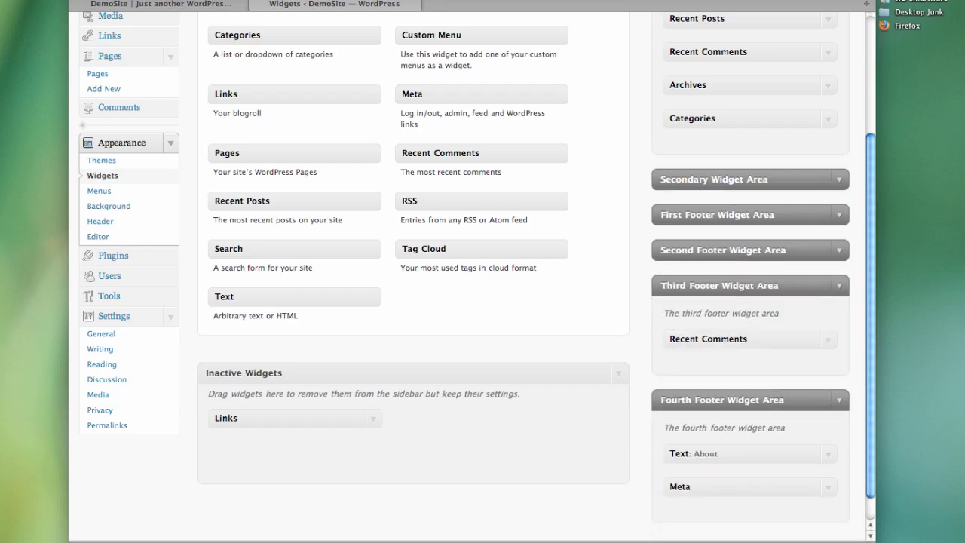
# Reload the live site and check the Meta widget's placement in the footer
pyautogui.click(160, 4)
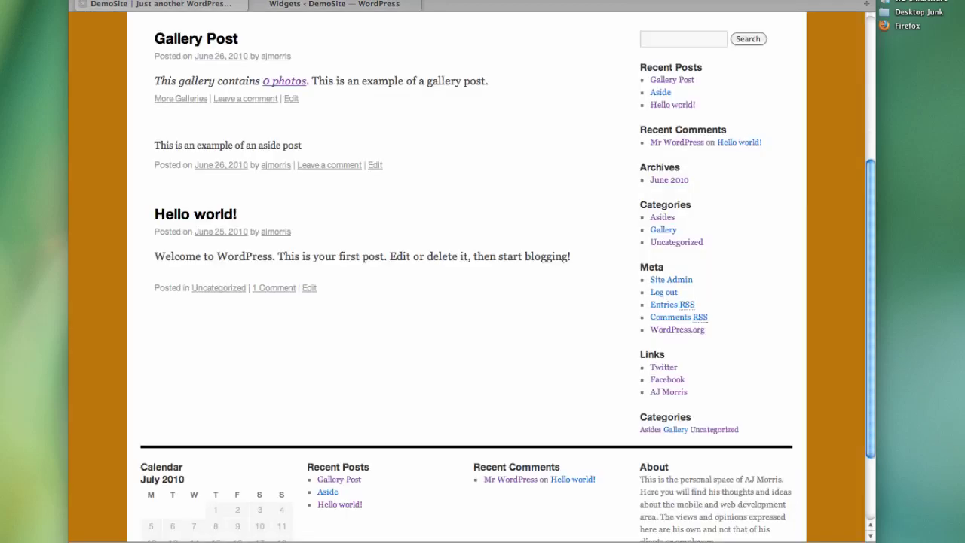
pyautogui.press('super+r')
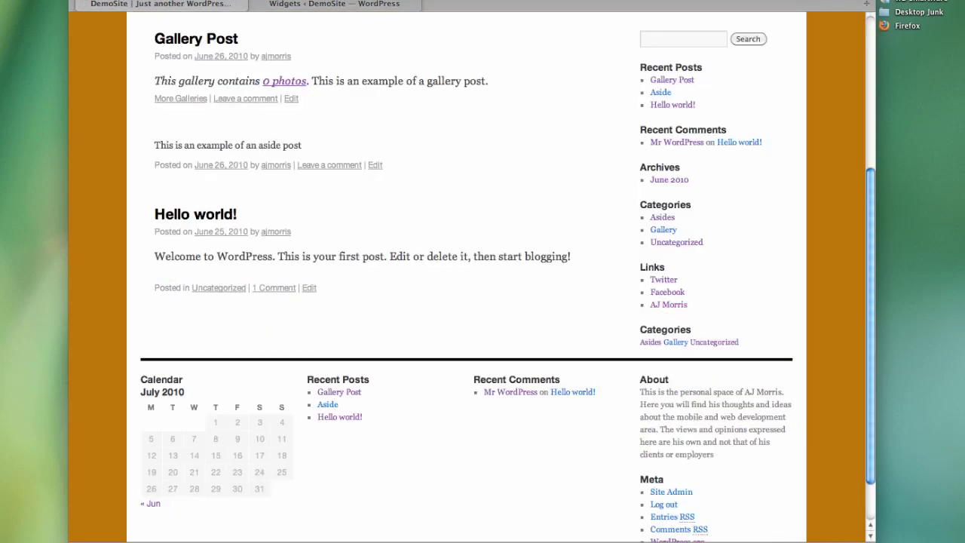
pyautogui.scroll(-2, 468, 302)
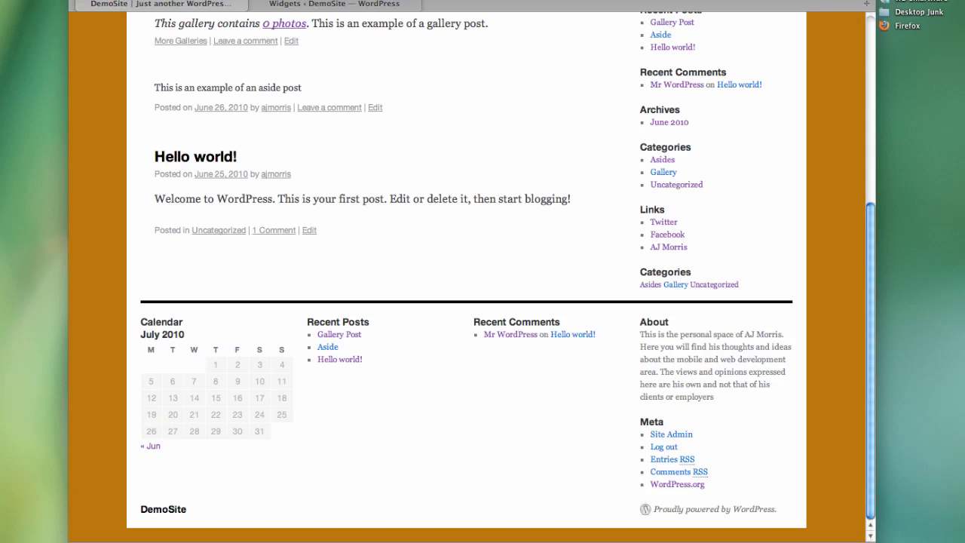
# Examine how the aside post is displayed among the posts on the live site
pyautogui.click(334, 4)
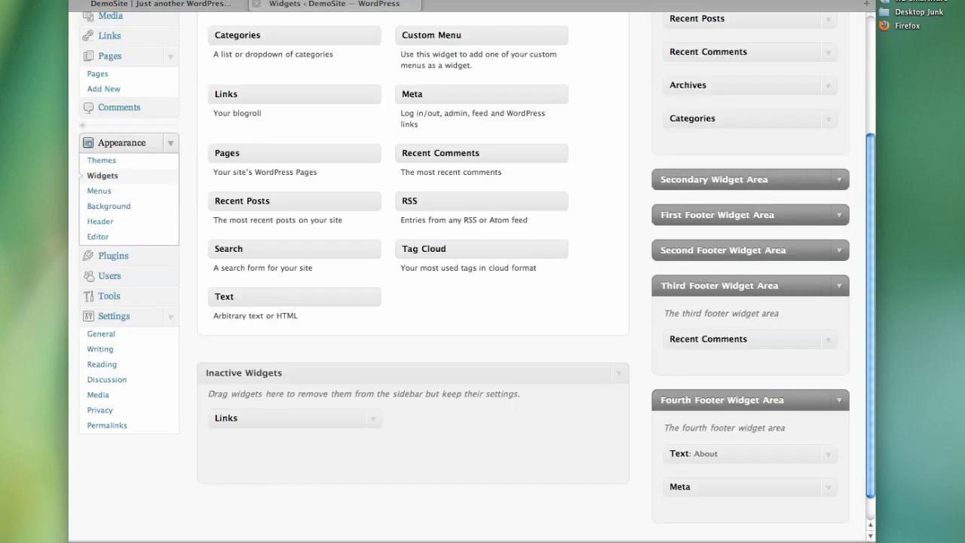
pyautogui.scroll(5, 467, 272)
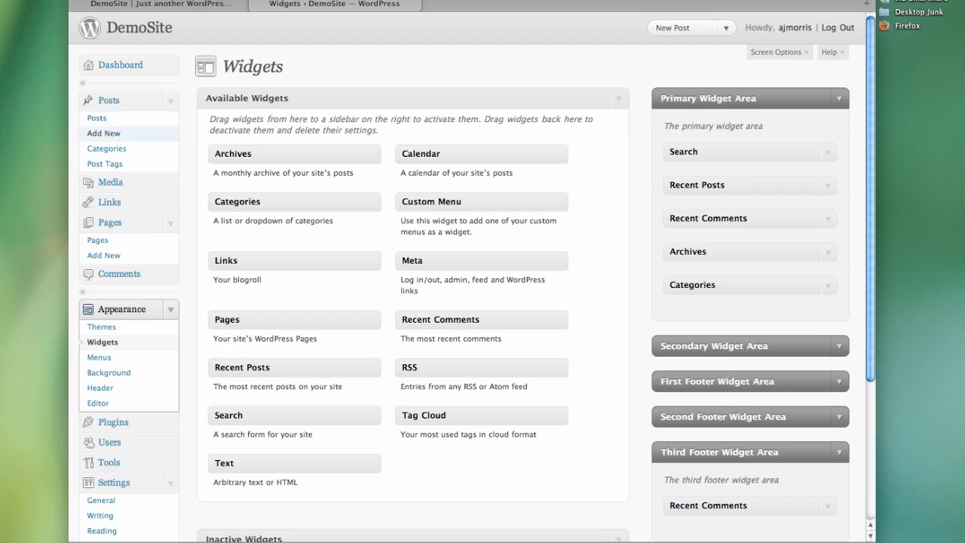
pyautogui.click(161, 4)
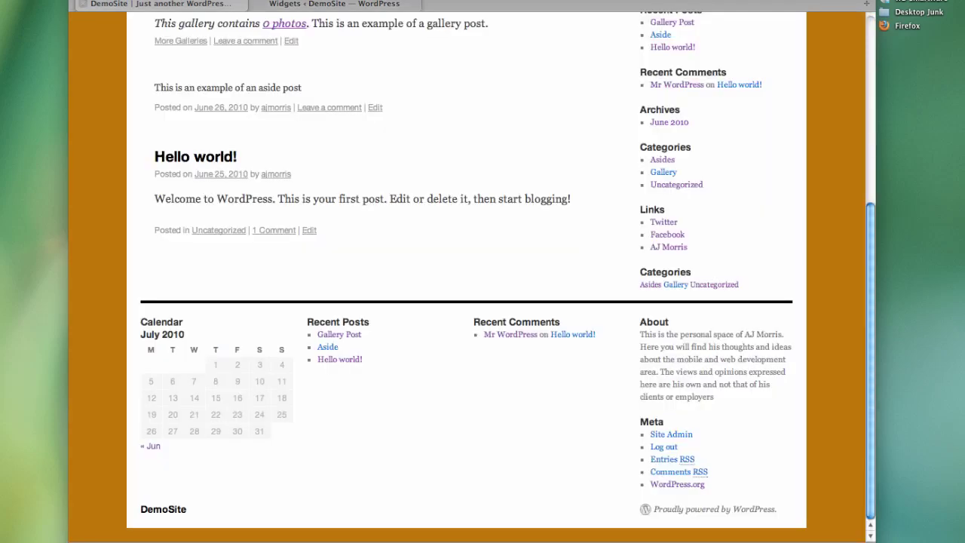
pyautogui.scroll(4, 466, 277)
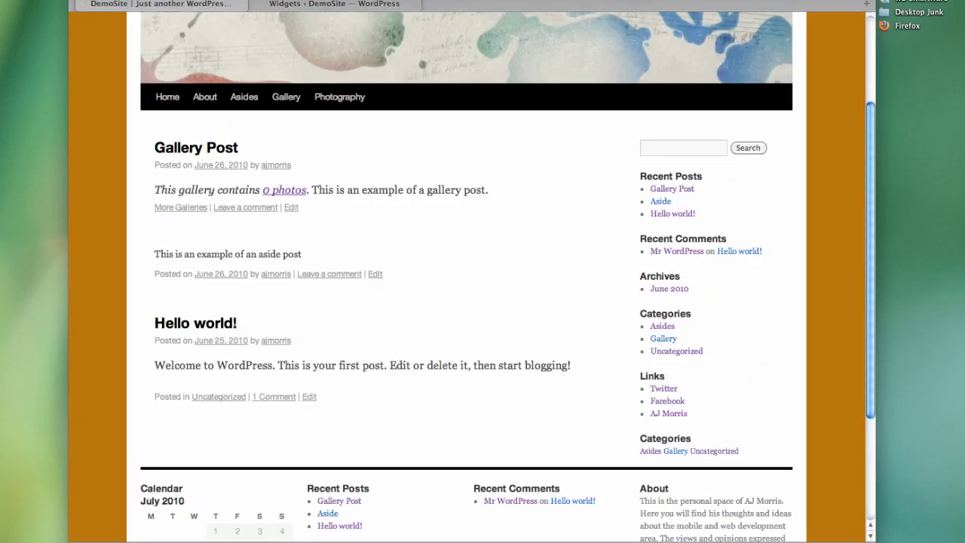
pyautogui.moveTo(154, 254); pyautogui.dragTo(302, 254)
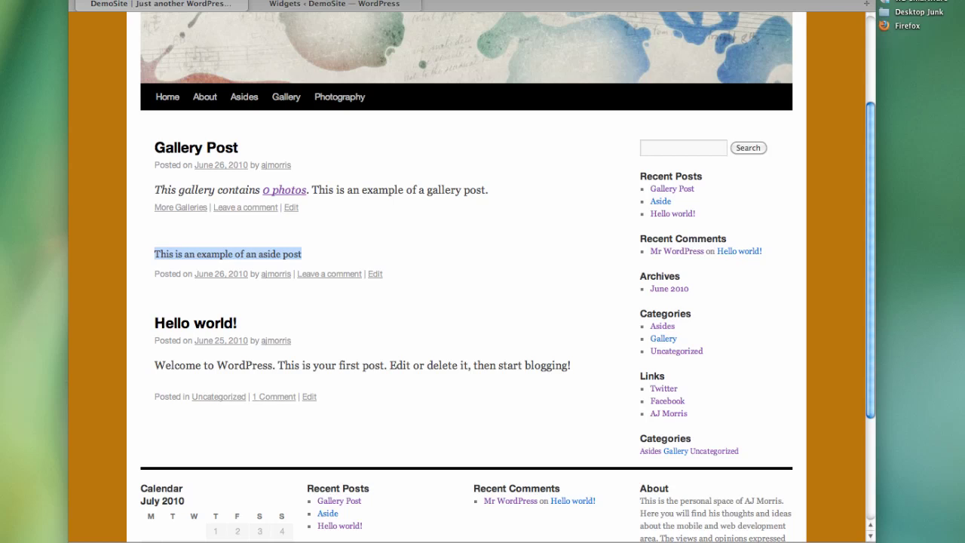
pyautogui.click(228, 254)
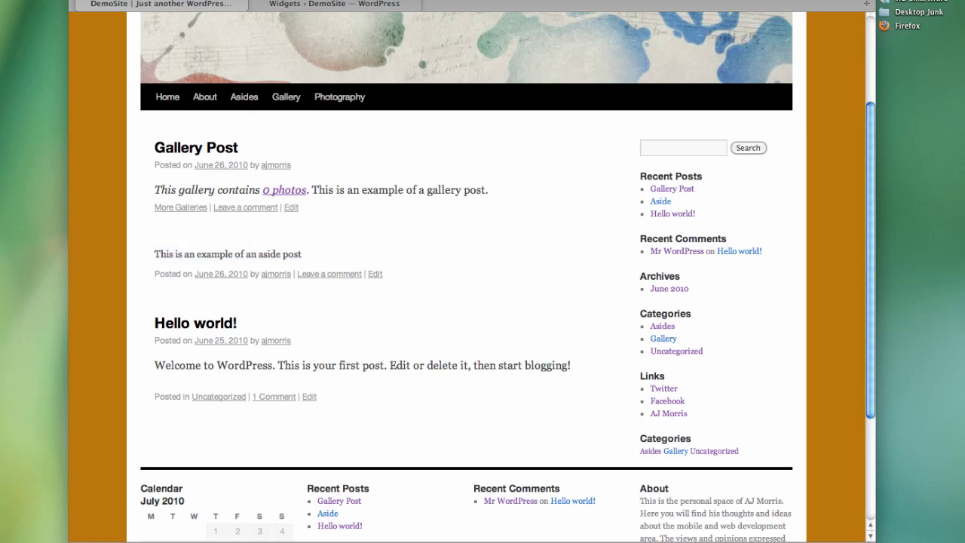
# Return to the site administration and start a new post titled Aside Post 2
pyautogui.click(334, 3)
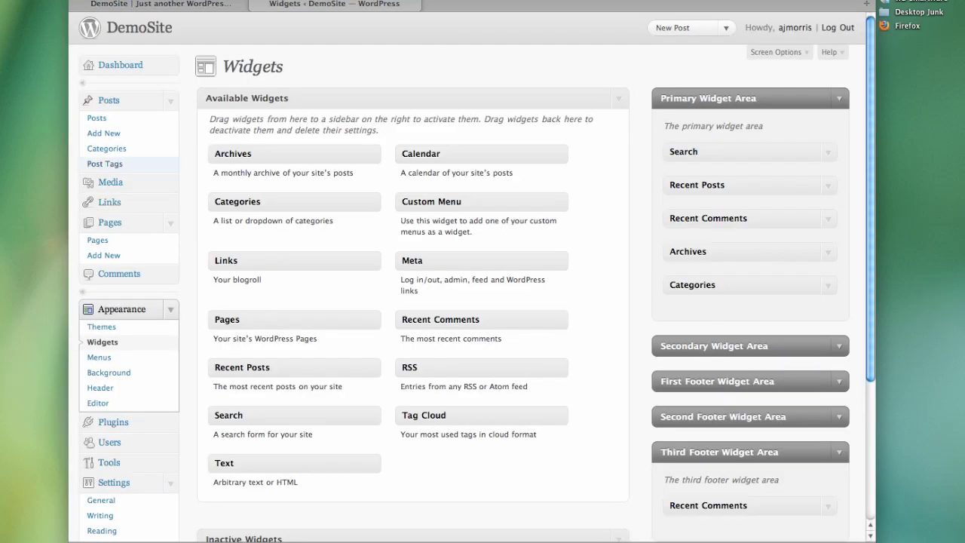
pyautogui.click(103, 133)
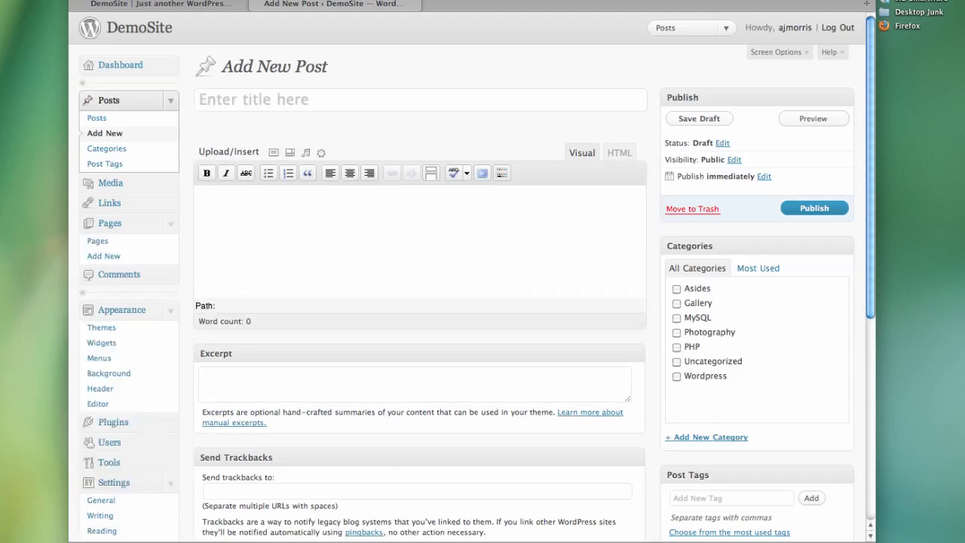
pyautogui.write('Aside Post 2')
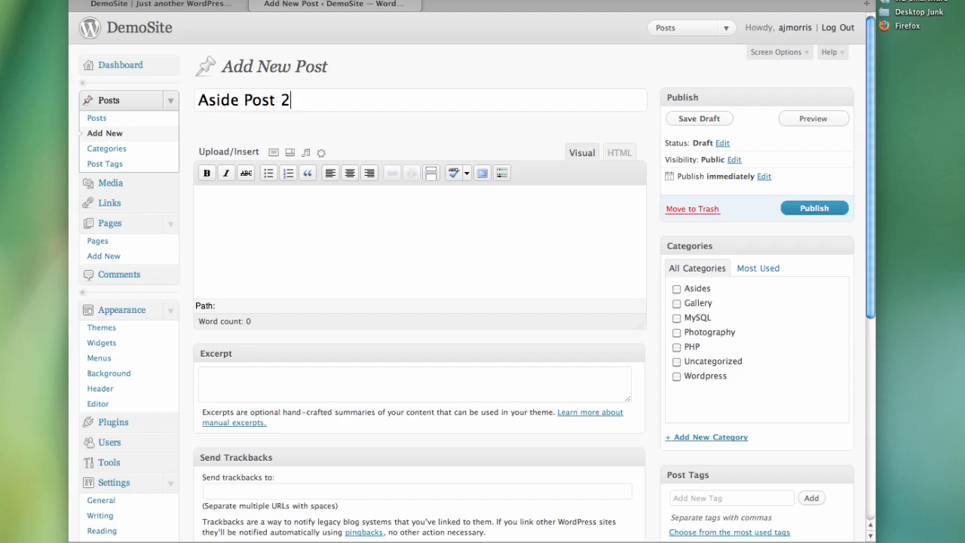
pyautogui.press('Tab')
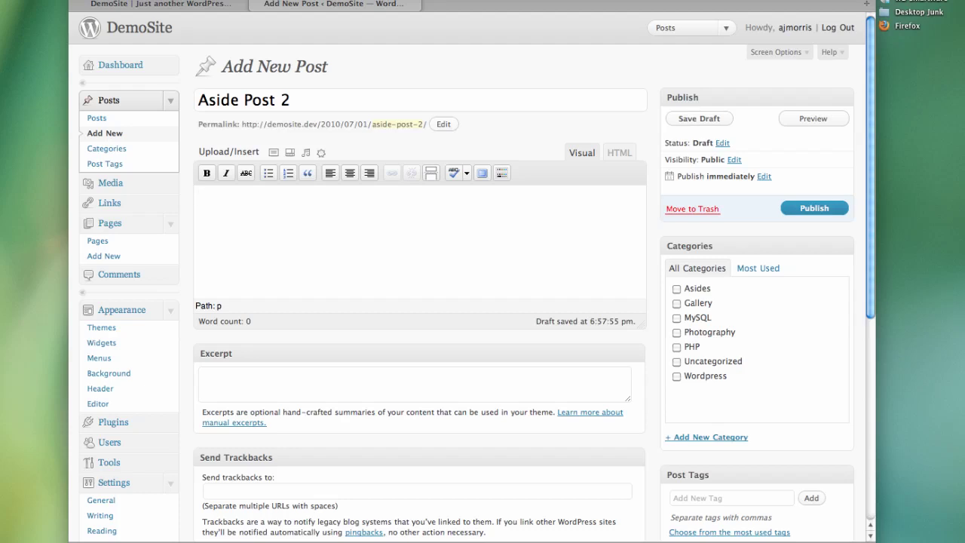
pyautogui.write('Thanks for')
pyautogui.press('BackSpace')
pyautogui.press('BackSpace')
pyautogui.press('BackSpace')
pyautogui.press('BackSpace')
pyautogui.press('BackSpace')
pyautogui.press('BackSpace')
pyautogui.press('BackSpace')
pyautogui.press('BackSpace')
pyautogui.press('BackSpace')
pyautogui.press('BackSpace')
# Close the Yahoo! Style Guide page and write "Link to Yahoo's Styling Guide." as the post's body text
pyautogui.hotkey('ctrl', 'Tab')
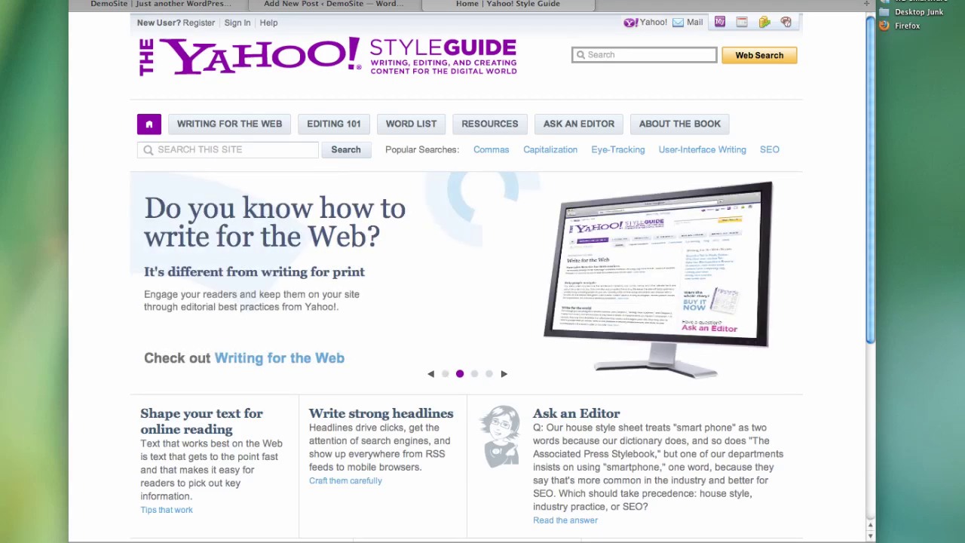
pyautogui.press('super+w')
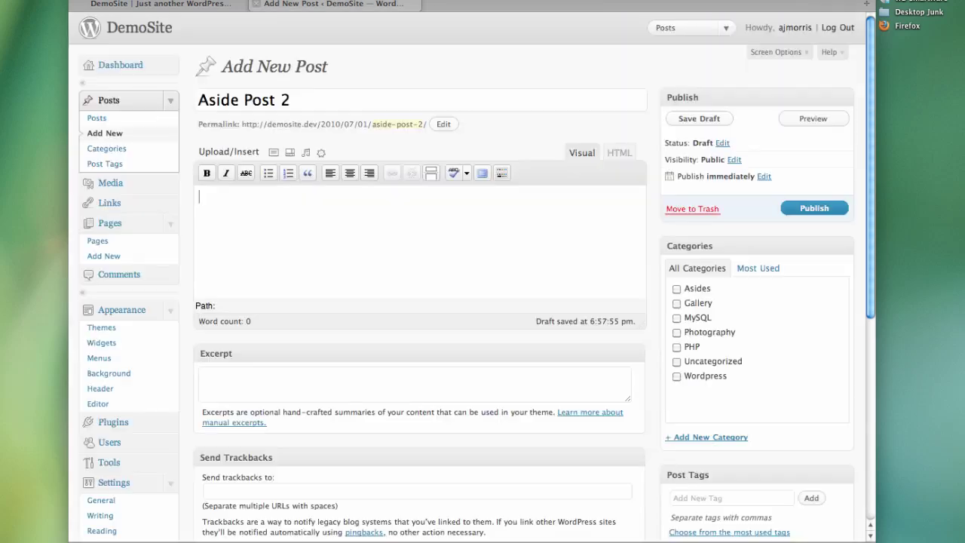
pyautogui.write('Link to Yahoo')
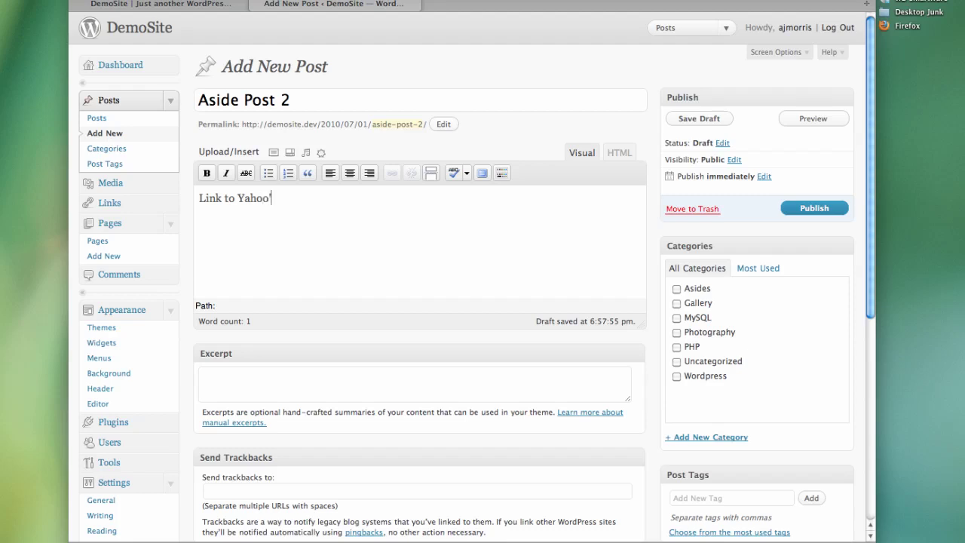
pyautogui.write("'s Styling Guide.")
pyautogui.press('Left')
pyautogui.hotkey('shift', 'Left')
pyautogui.hotkey('shift', 'Left')
pyautogui.hotkey('shift', 'Left')
pyautogui.press('Left')
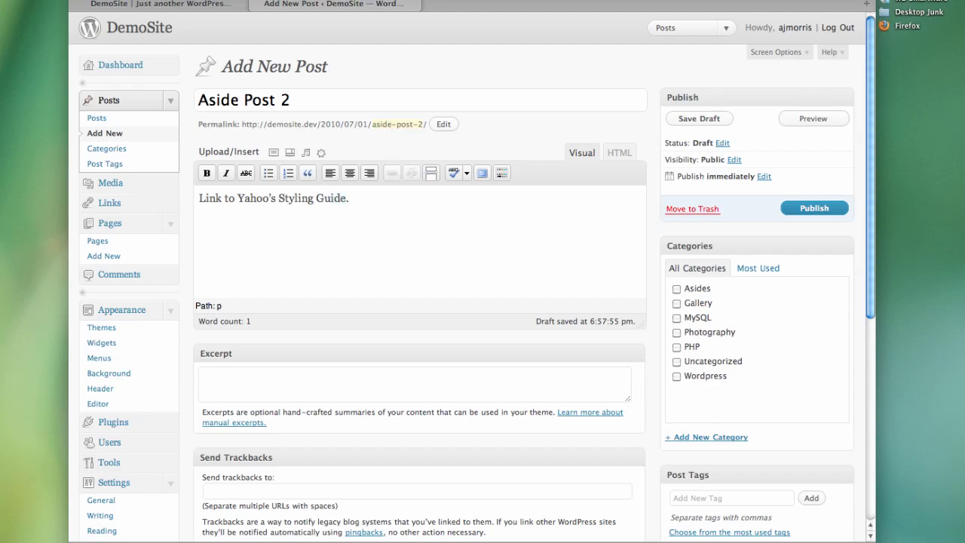
pyautogui.hotkey('alt', 'Left')
pyautogui.hotkey('alt', 'Left')
pyautogui.hotkey('alt', 'Left')
pyautogui.hotkey('alt', 'Left')
pyautogui.press('Left')
pyautogui.hotkey('alt', 'shift', 'Left')
pyautogui.hotkey('alt', 'shift', 'a')
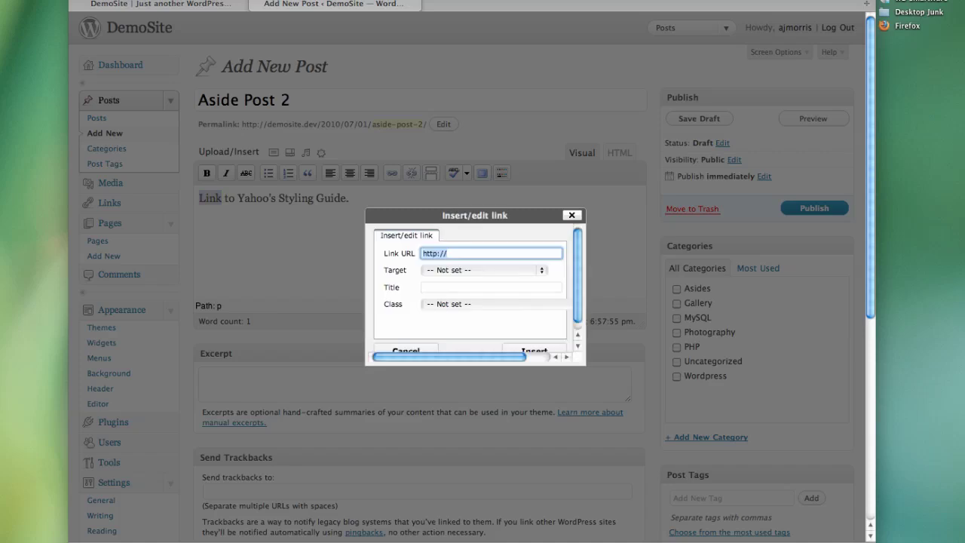
pyautogui.write('http://styleguide.yahoo.com/')
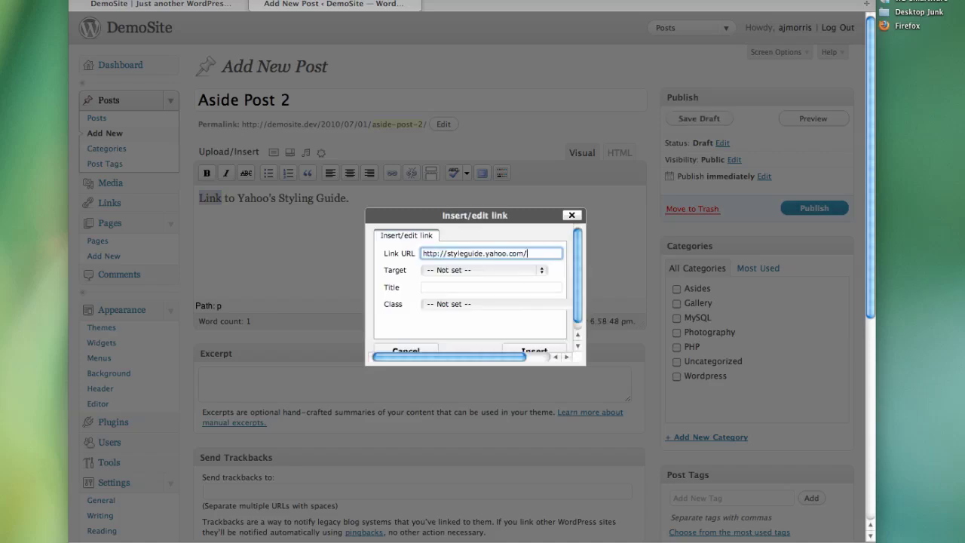
pyautogui.click(466, 270)
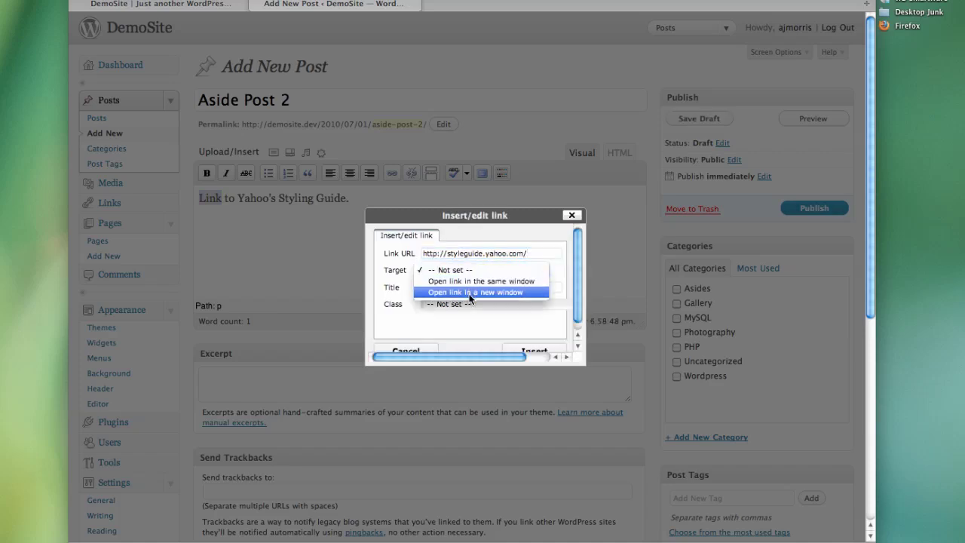
pyautogui.click(477, 291)
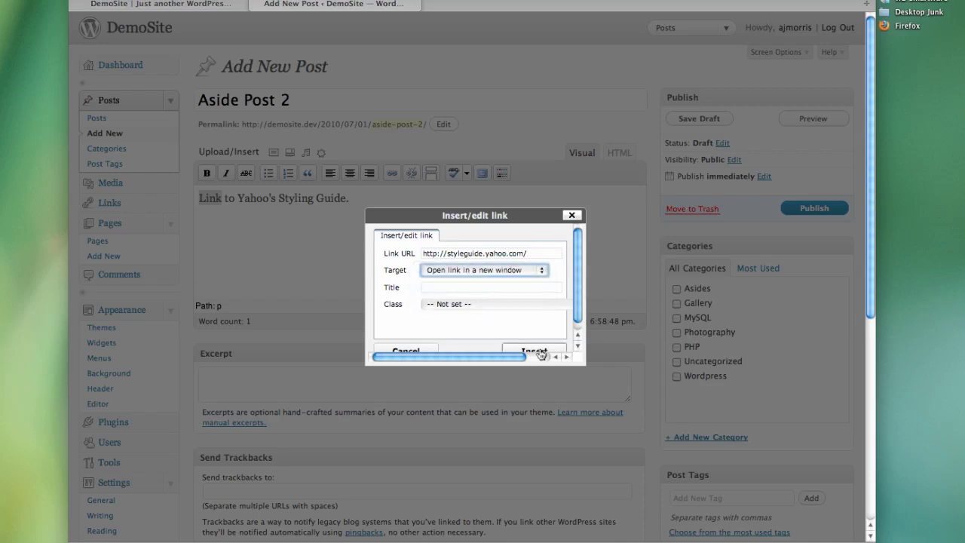
# Give the link the title "Yahoo's Styling Guid" and insert it into the post
pyautogui.click(447, 287)
pyautogui.write('yaho')
pyautogui.press('BackSpace')
pyautogui.press('BackSpace')
pyautogui.press('BackSpace')
pyautogui.press('BackSpace')
pyautogui.write("Yahoo's Styling ")
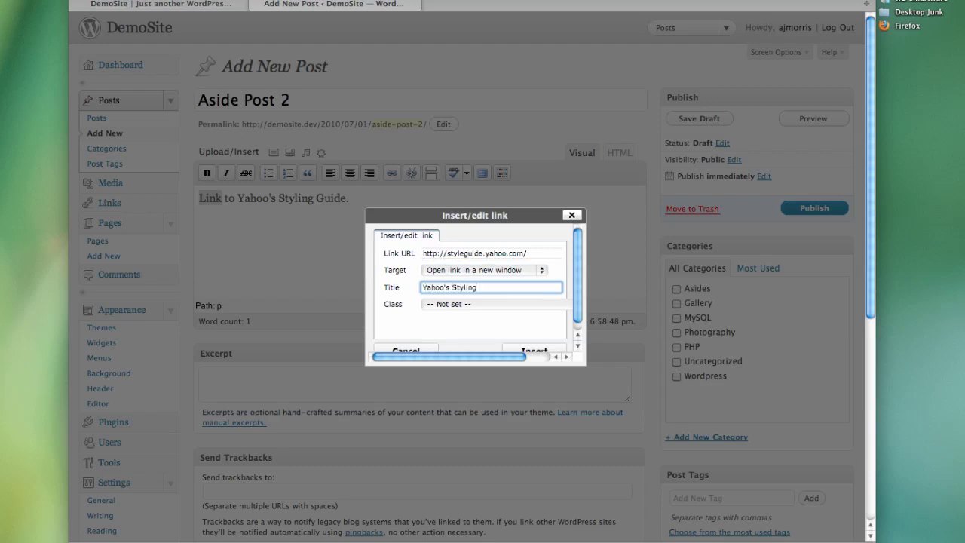
pyautogui.write('Guid')
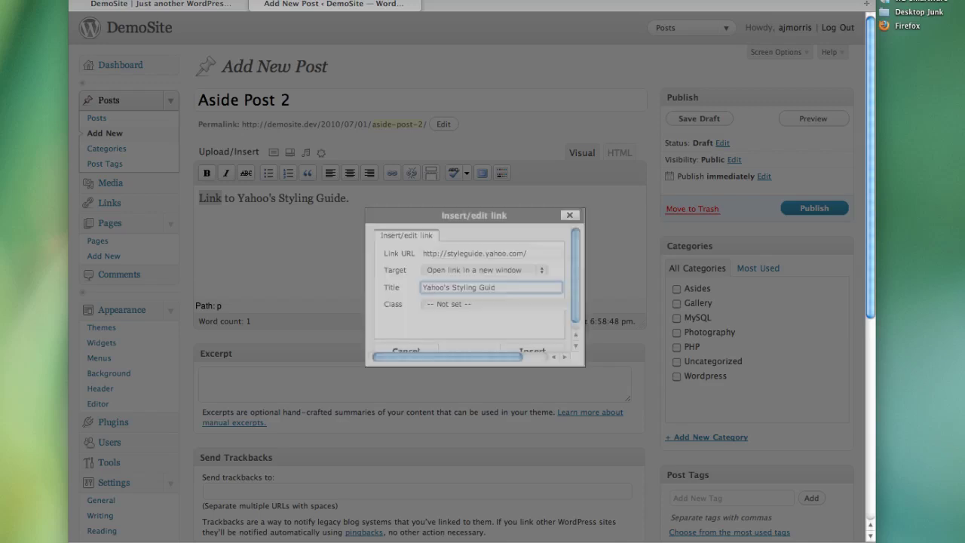
pyautogui.press('Return')
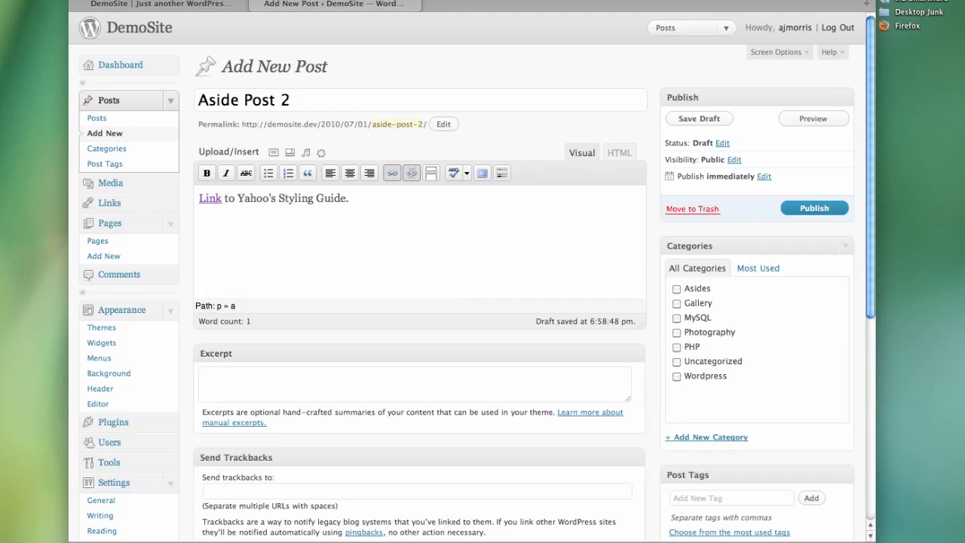
# Assign Aside Post 2 to the Asides category and publish it
pyautogui.click(676, 288)
pyautogui.click(815, 208)
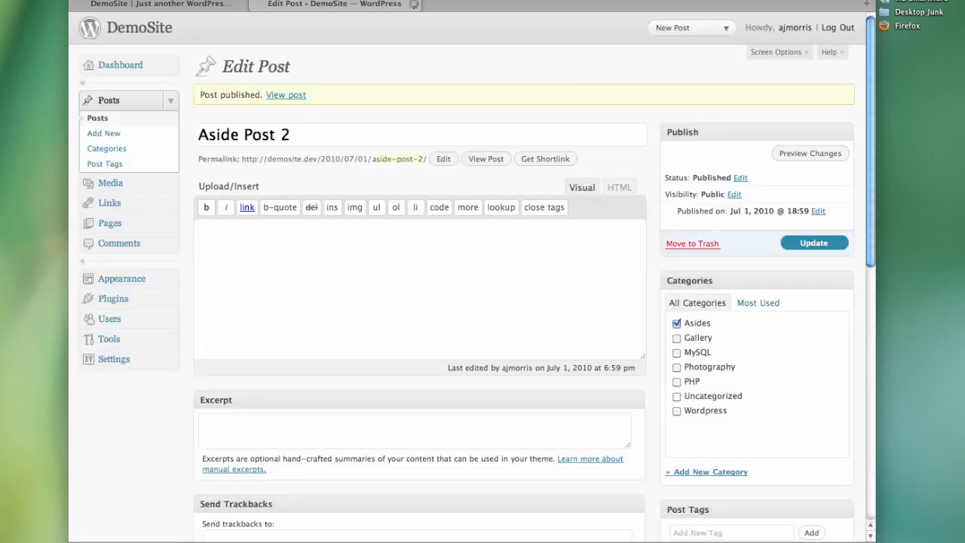
# Reload the live site, examine the new aside post, and test its link to the Yahoo! Style Guide
pyautogui.click(159, 3)
pyautogui.press('super+r')
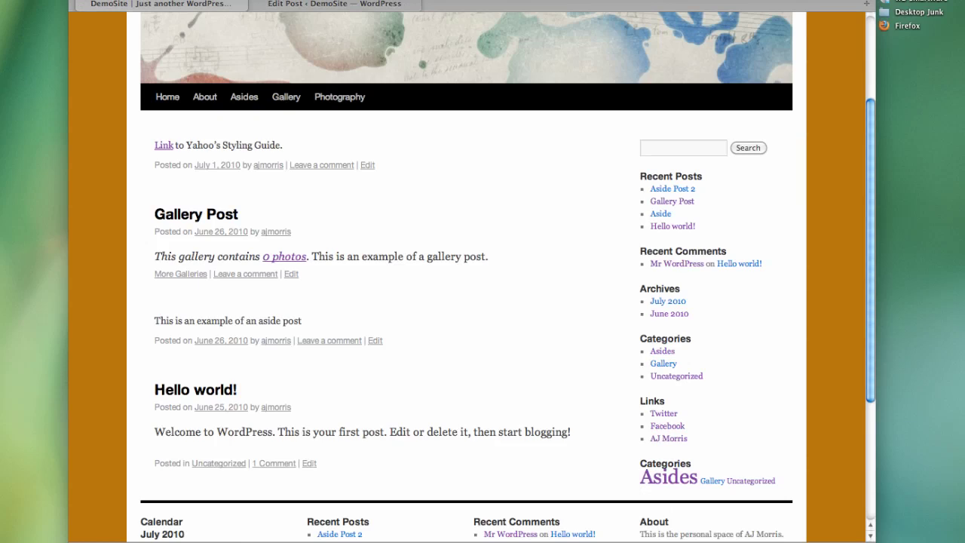
pyautogui.moveTo(155, 145); pyautogui.dragTo(375, 165)
pyautogui.click(293, 145)
pyautogui.click(163, 147)
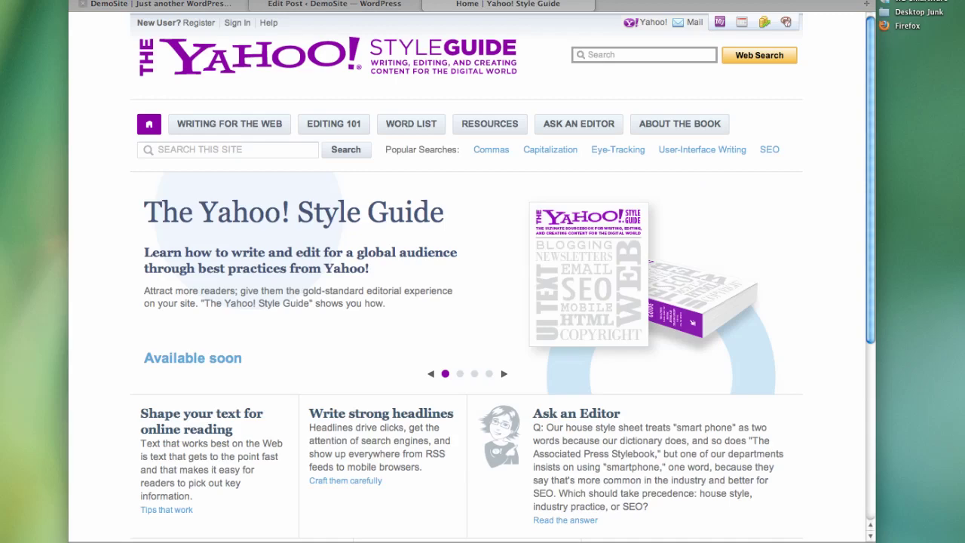
# Return to the live site and examine how the Gallery Post entry is displayed
pyautogui.click(161, 4)
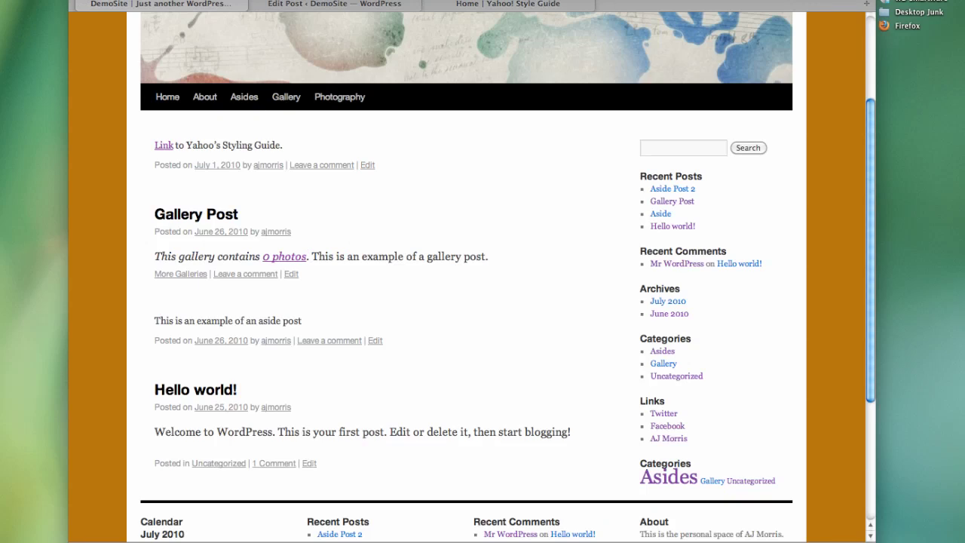
pyautogui.moveTo(155, 256); pyautogui.dragTo(489, 256)
pyautogui.click(489, 256)
# Publish a new post titled "Gallery Post 2" in the Gallery category with the body text "This is a gallery post."
pyautogui.click(335, 4)
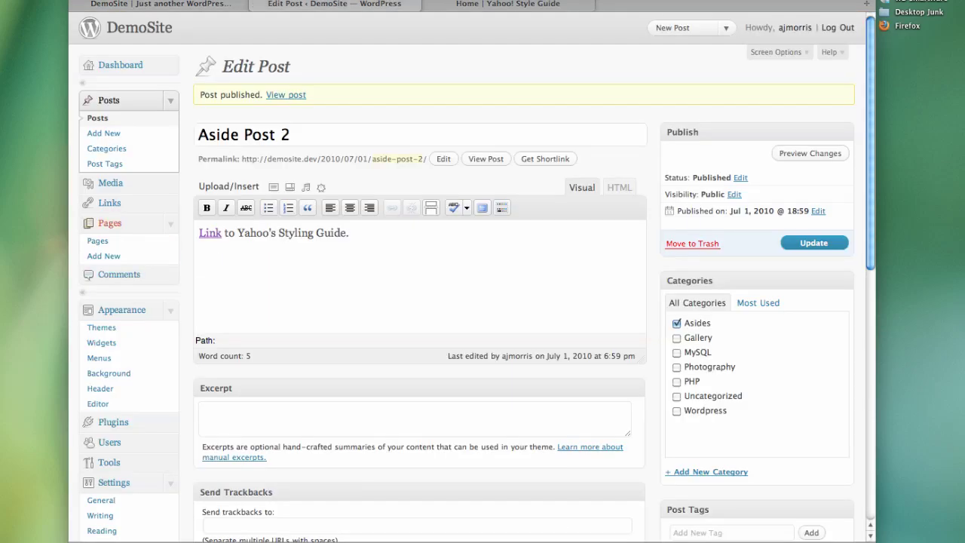
pyautogui.click(104, 133)
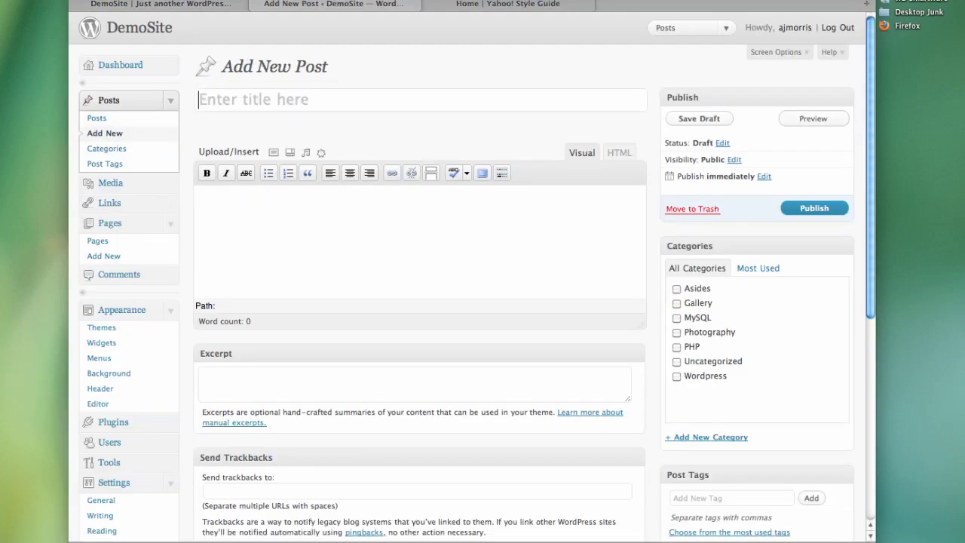
pyautogui.write('Gallery Post 2')
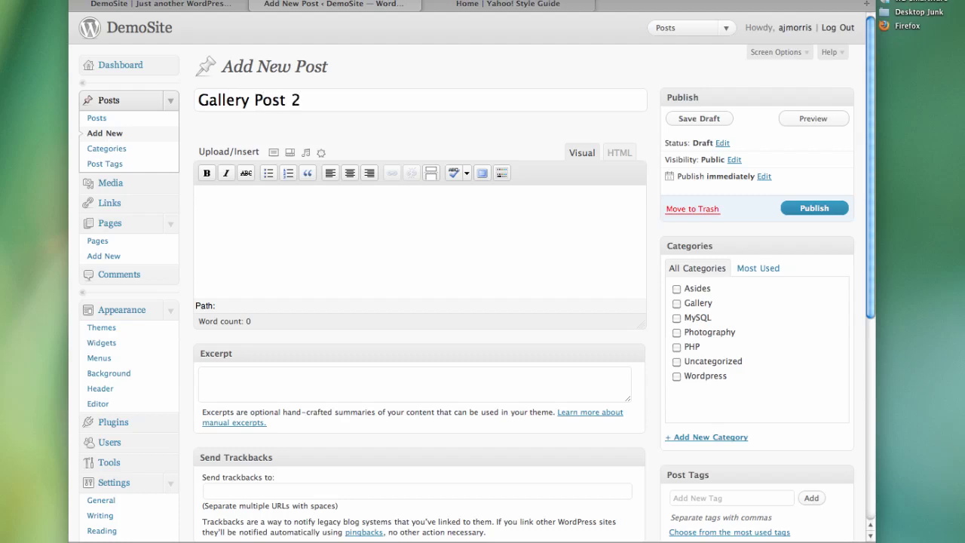
pyautogui.click(200, 197)
pyautogui.write('This is a gallery post.')
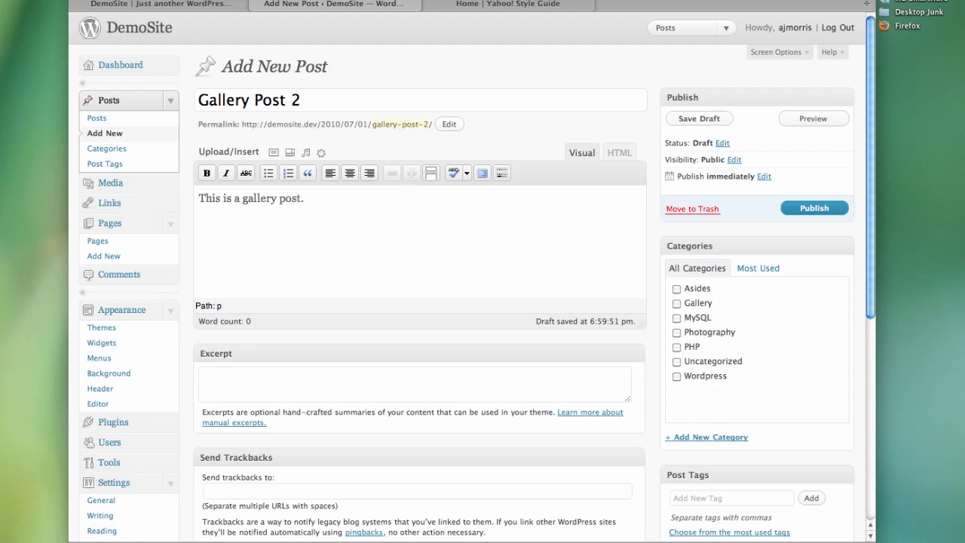
pyautogui.click(676, 303)
pyautogui.click(814, 208)
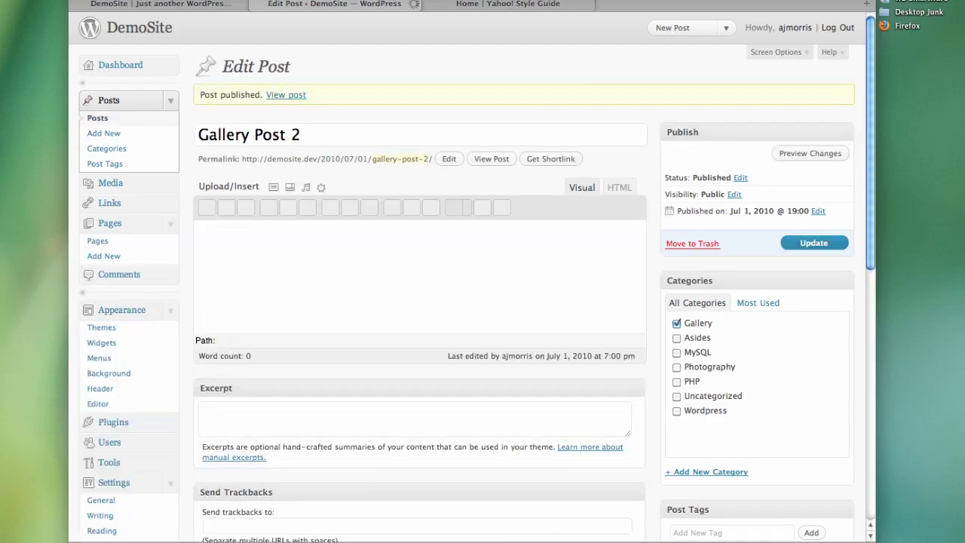
# Reload the live site and examine the body text and photo-count line of the Gallery Post 2 entry
pyautogui.click(161, 3)
pyautogui.press('super+r')
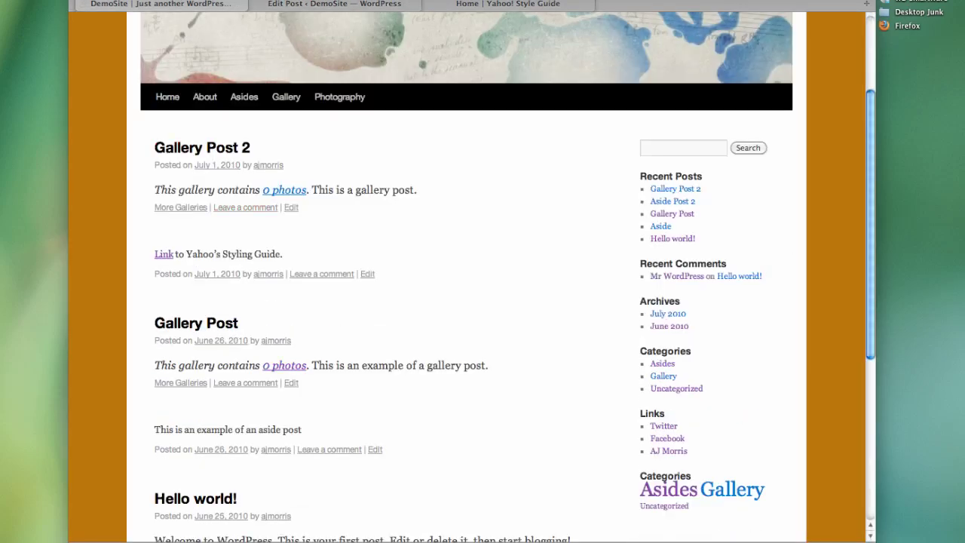
pyautogui.moveTo(311, 190); pyautogui.dragTo(417, 189)
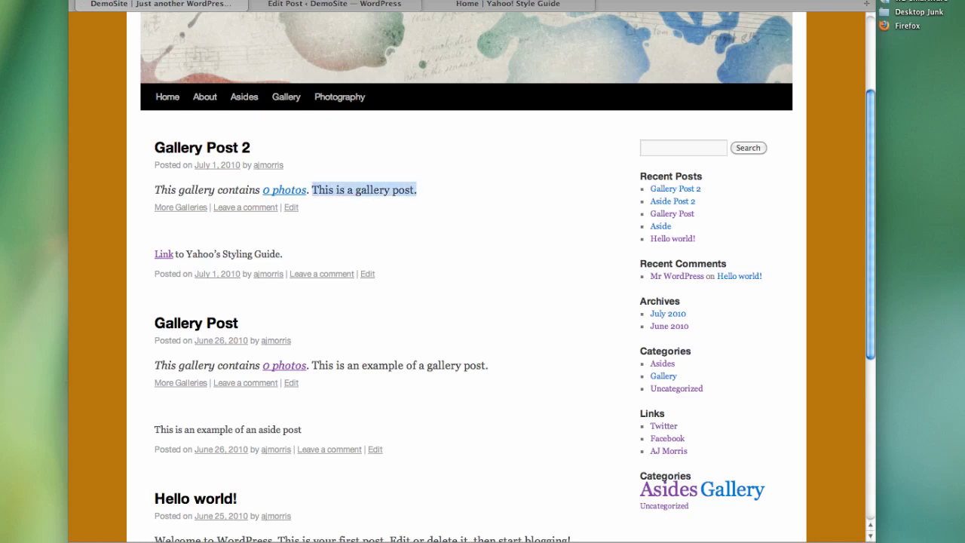
pyautogui.click(417, 190)
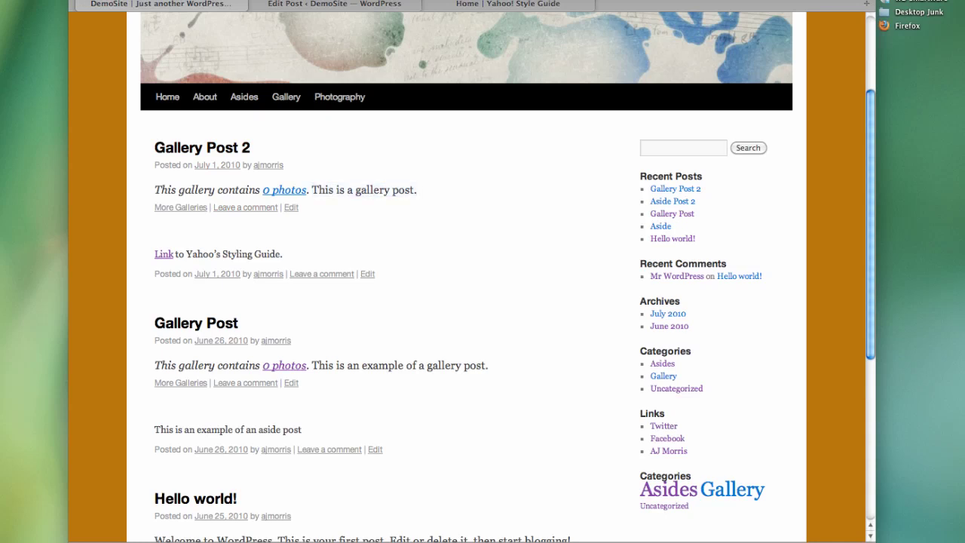
pyautogui.moveTo(163, 189); pyautogui.dragTo(308, 189)
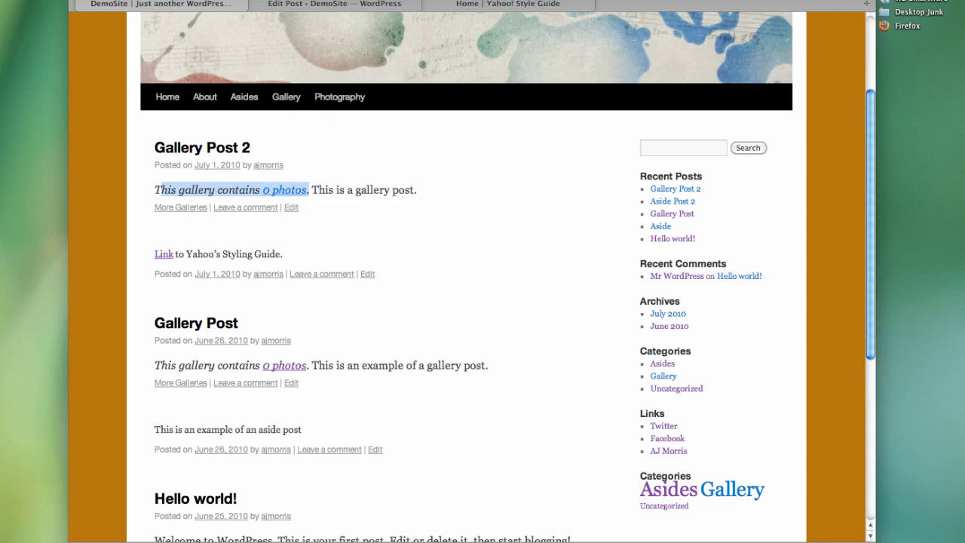
# Open Gallery Post 2 from its photo-count link, look over the full post page, and return to the front page
pyautogui.click(309, 189)
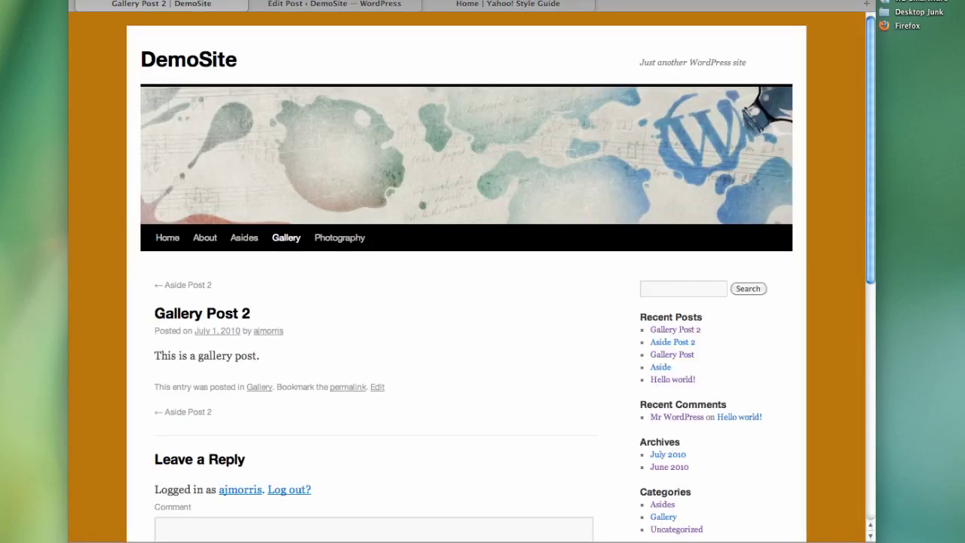
pyautogui.scroll(-3, 468, 302)
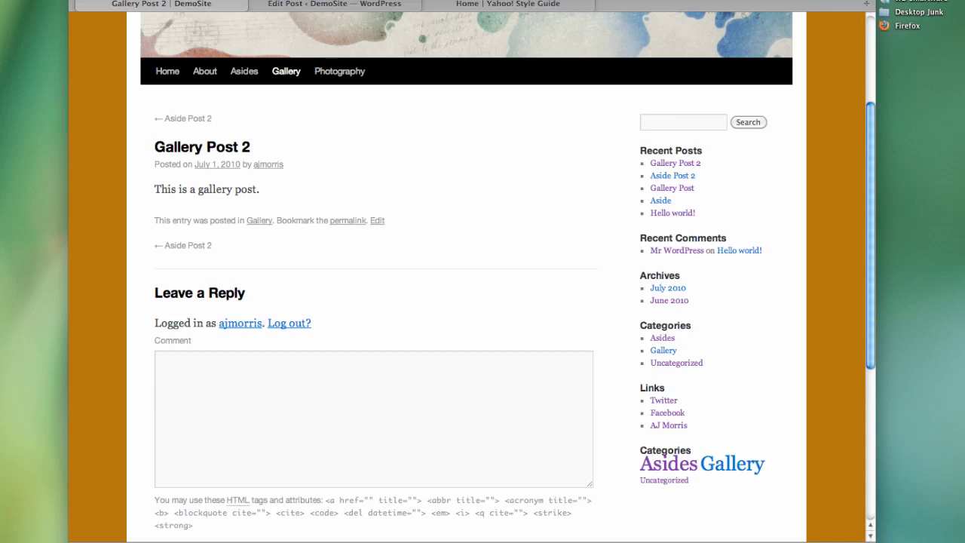
pyautogui.scroll(5, 467, 302)
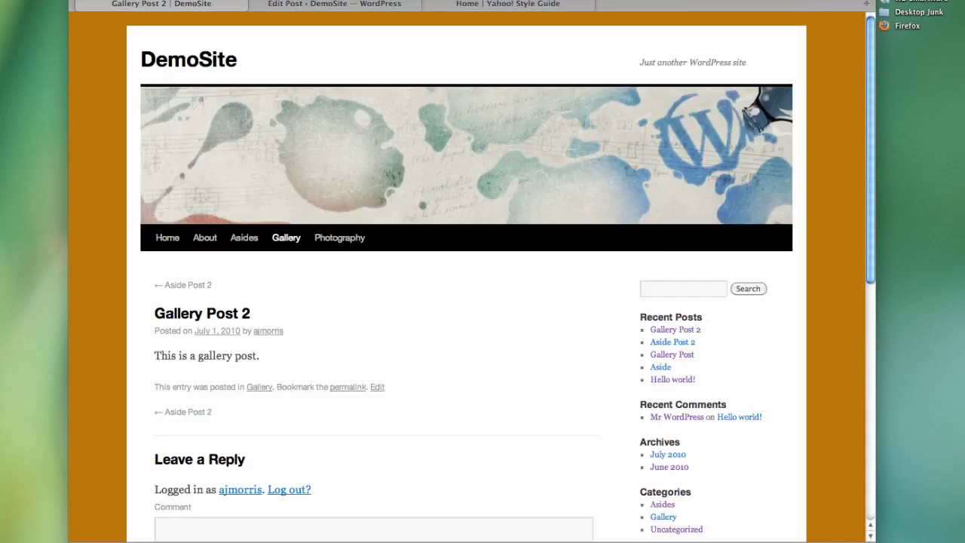
pyautogui.press('super+[')
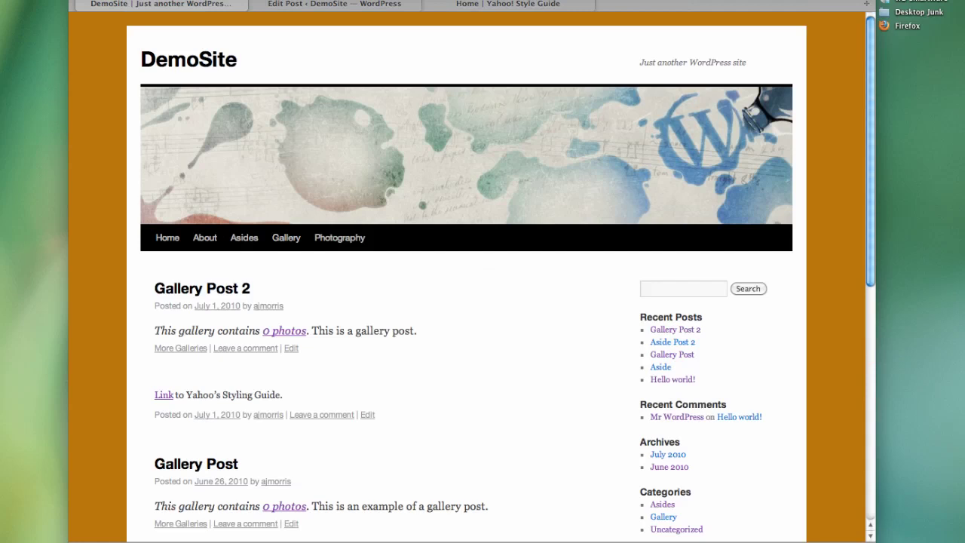